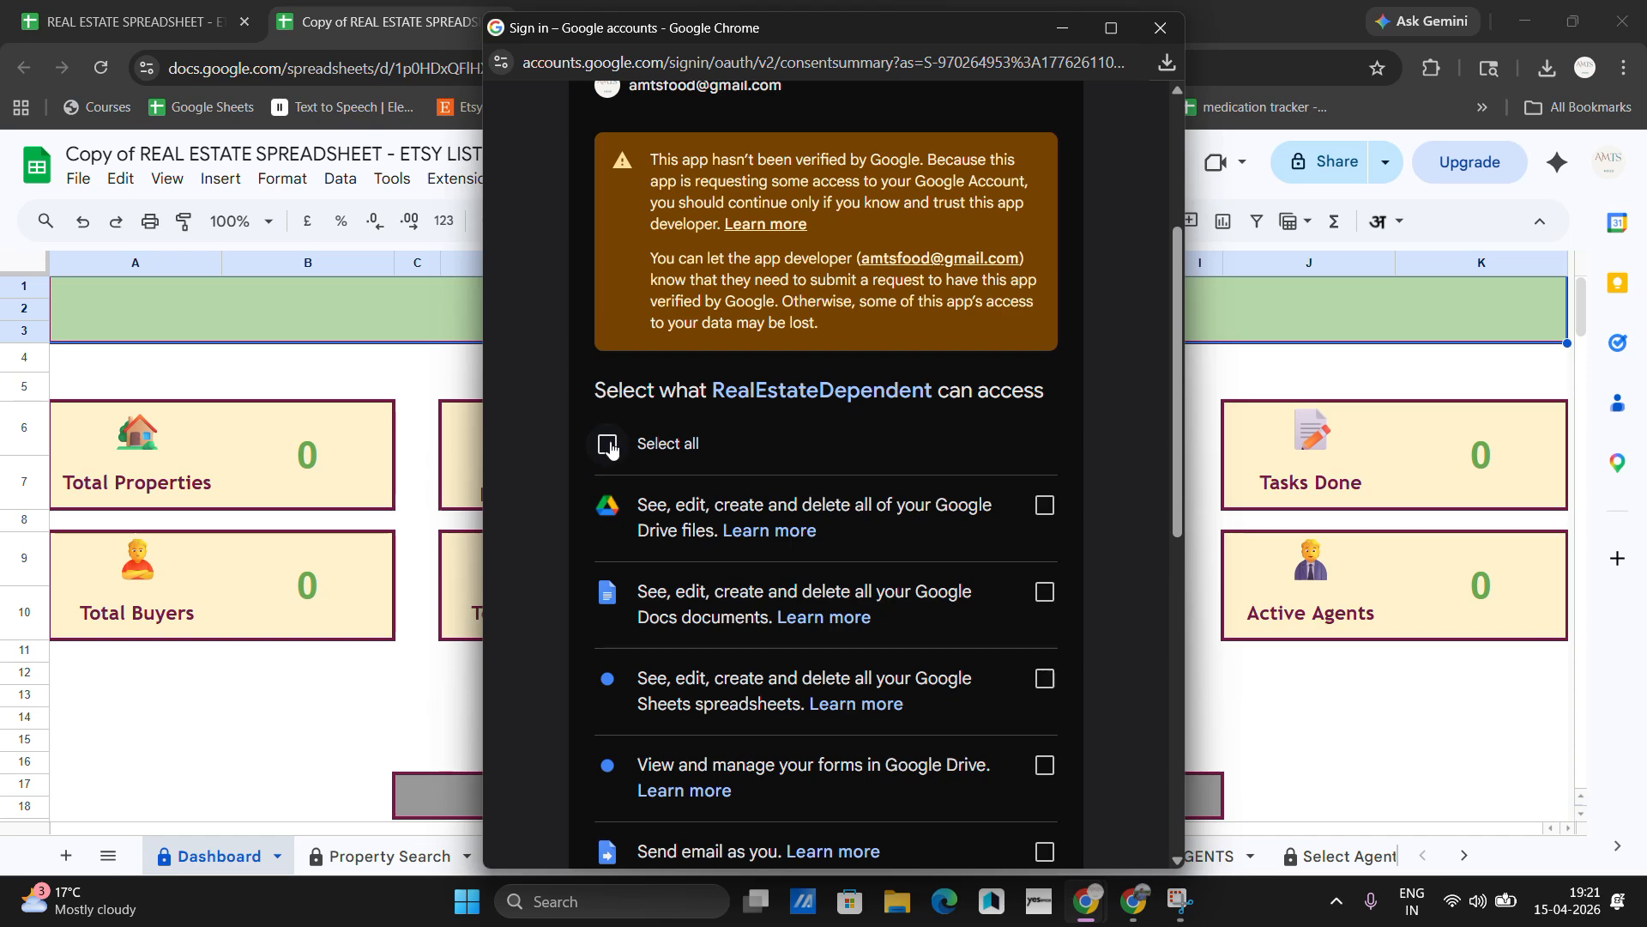
- Grant RealEstateDependent all the requested Google account permissions and continue with the authorisation
{"action": "scroll", "coordinate": [1000, 608], "scroll_direction": "down", "scroll_amount": 10}
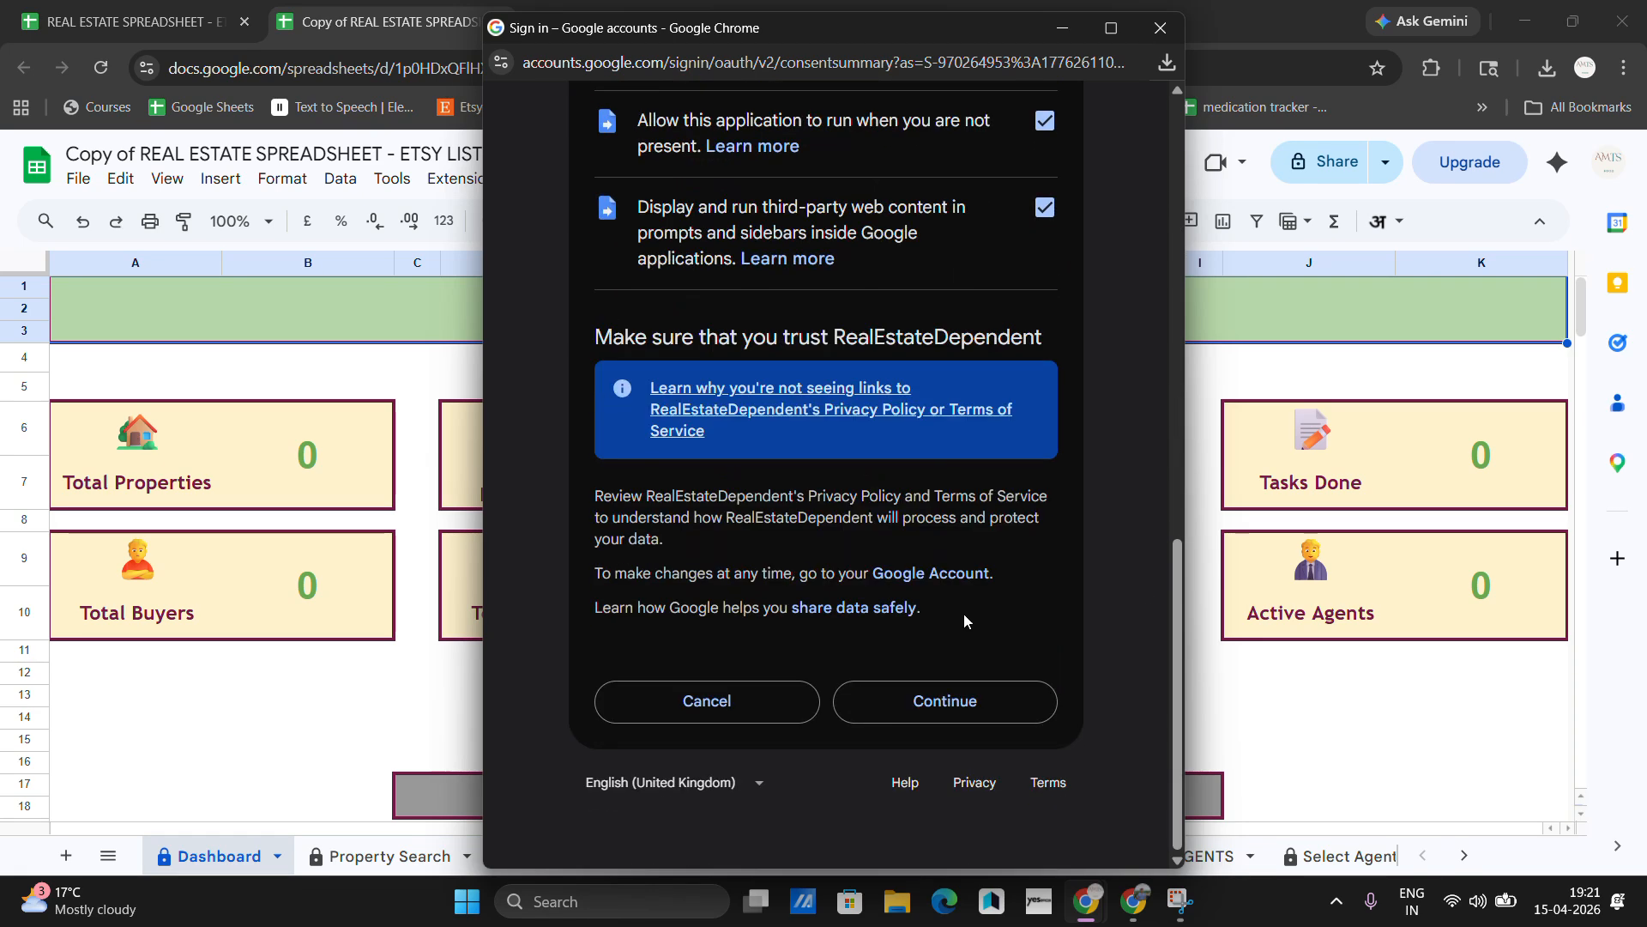
{"action": "left_click", "coordinate": [978, 715]}
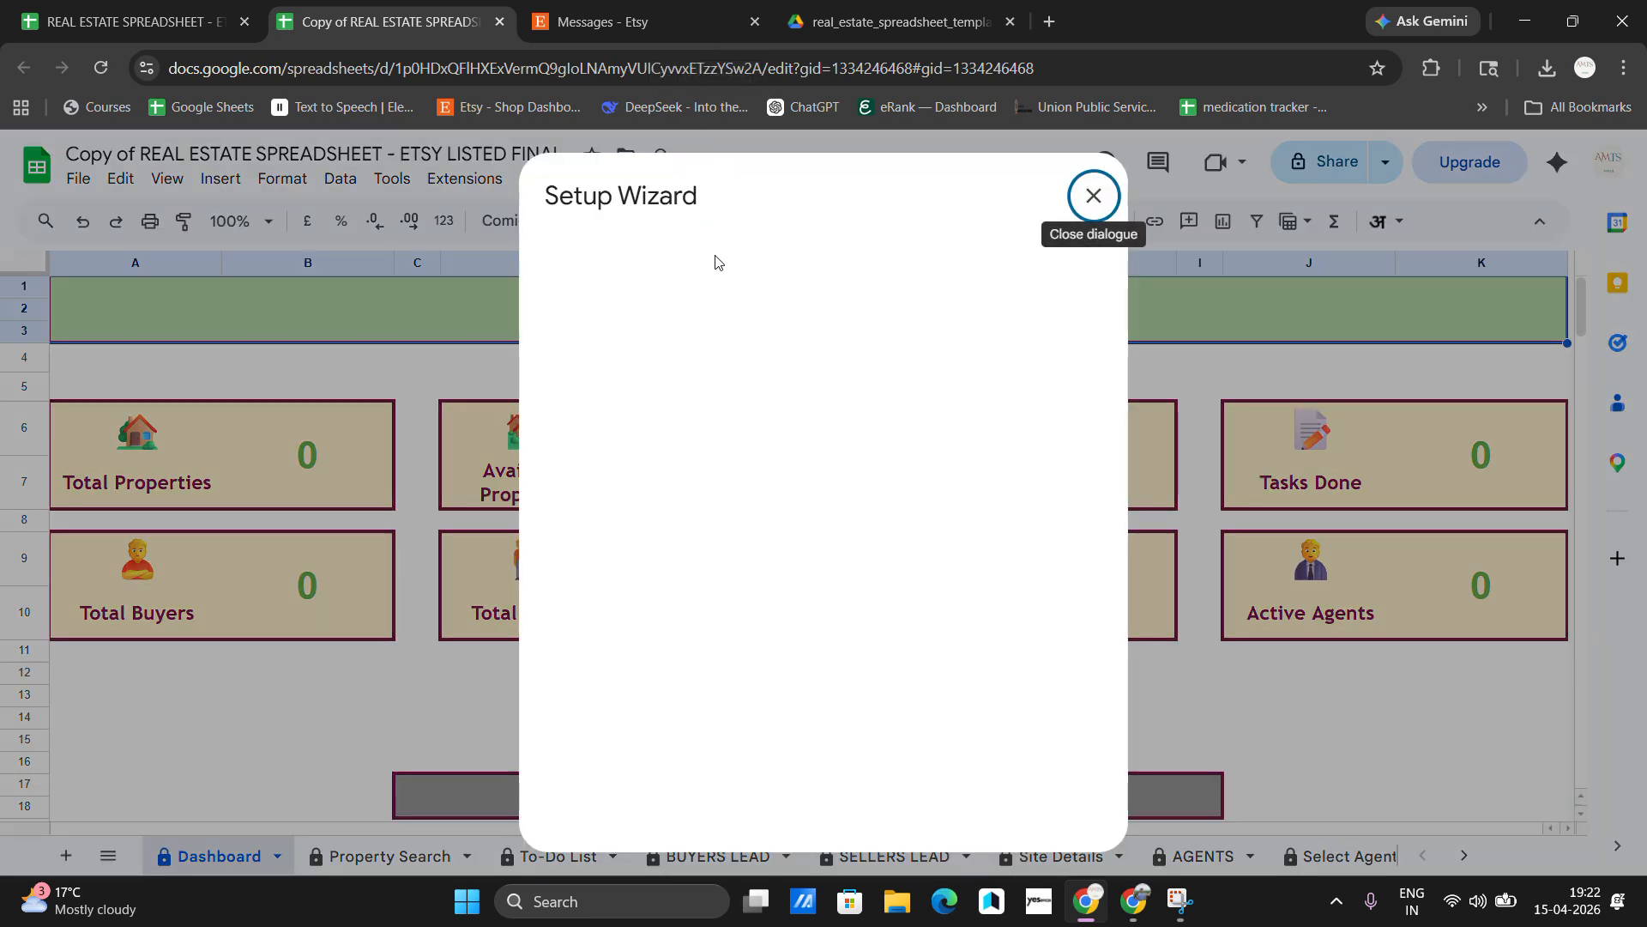
- Start the setup in the Setup Wizard and acknowledge the trigger, header snapshot and dashboard formula notices
{"action": "scroll", "coordinate": [853, 478], "scroll_direction": "down", "scroll_amount": 6}
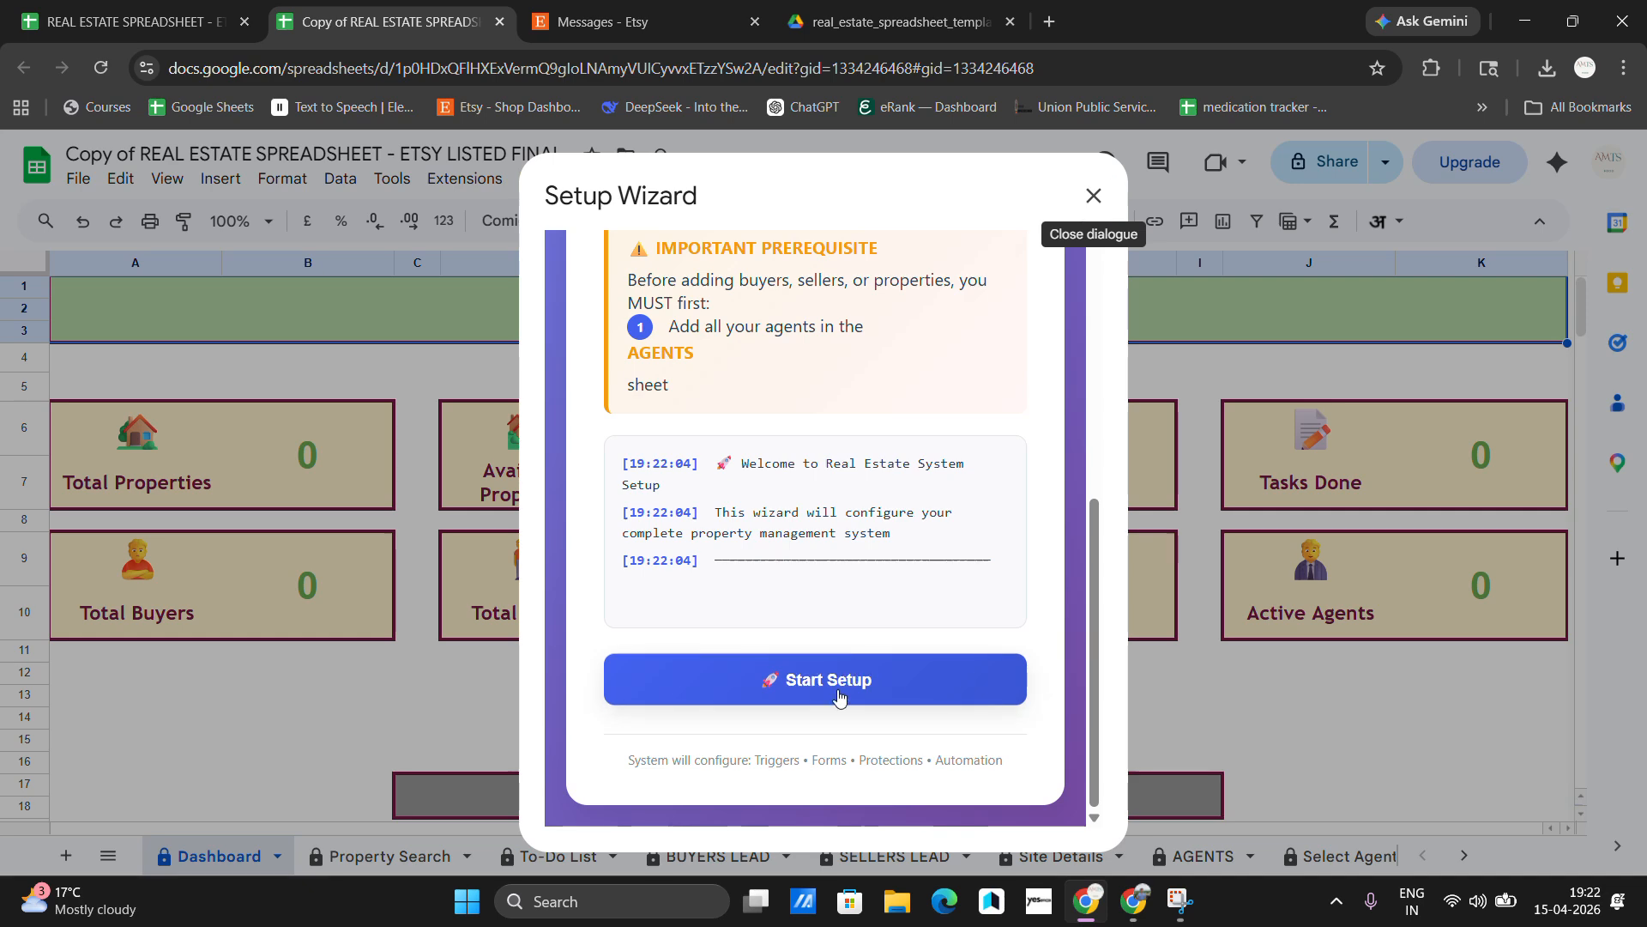
{"action": "left_click", "coordinate": [839, 697]}
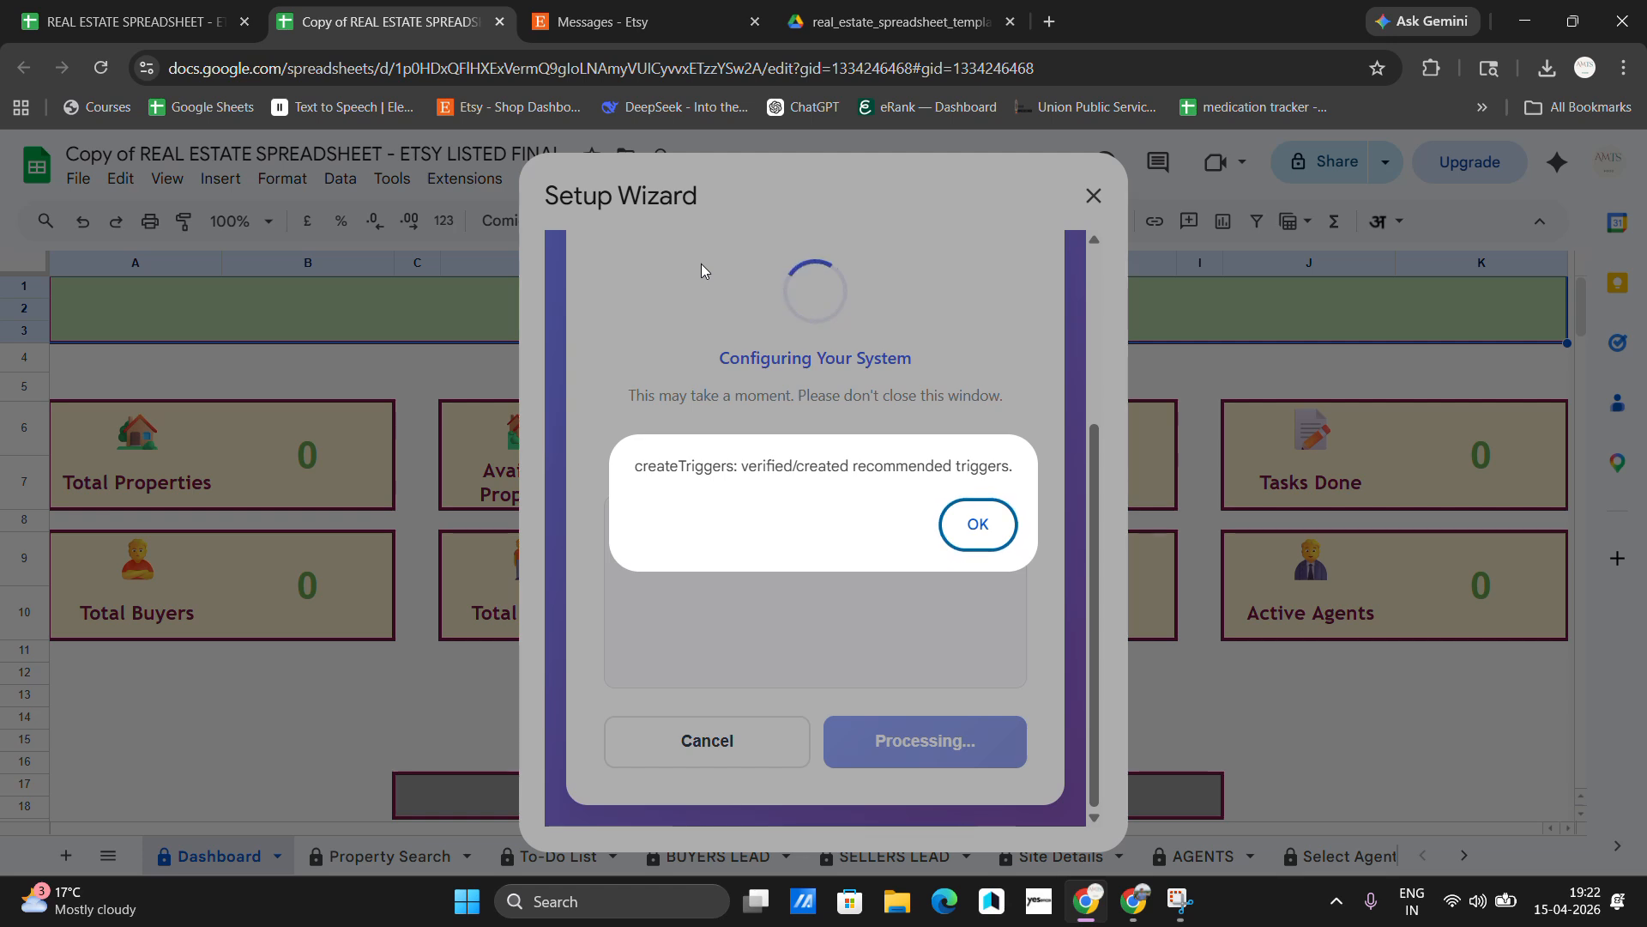
{"action": "left_click", "coordinate": [977, 526]}
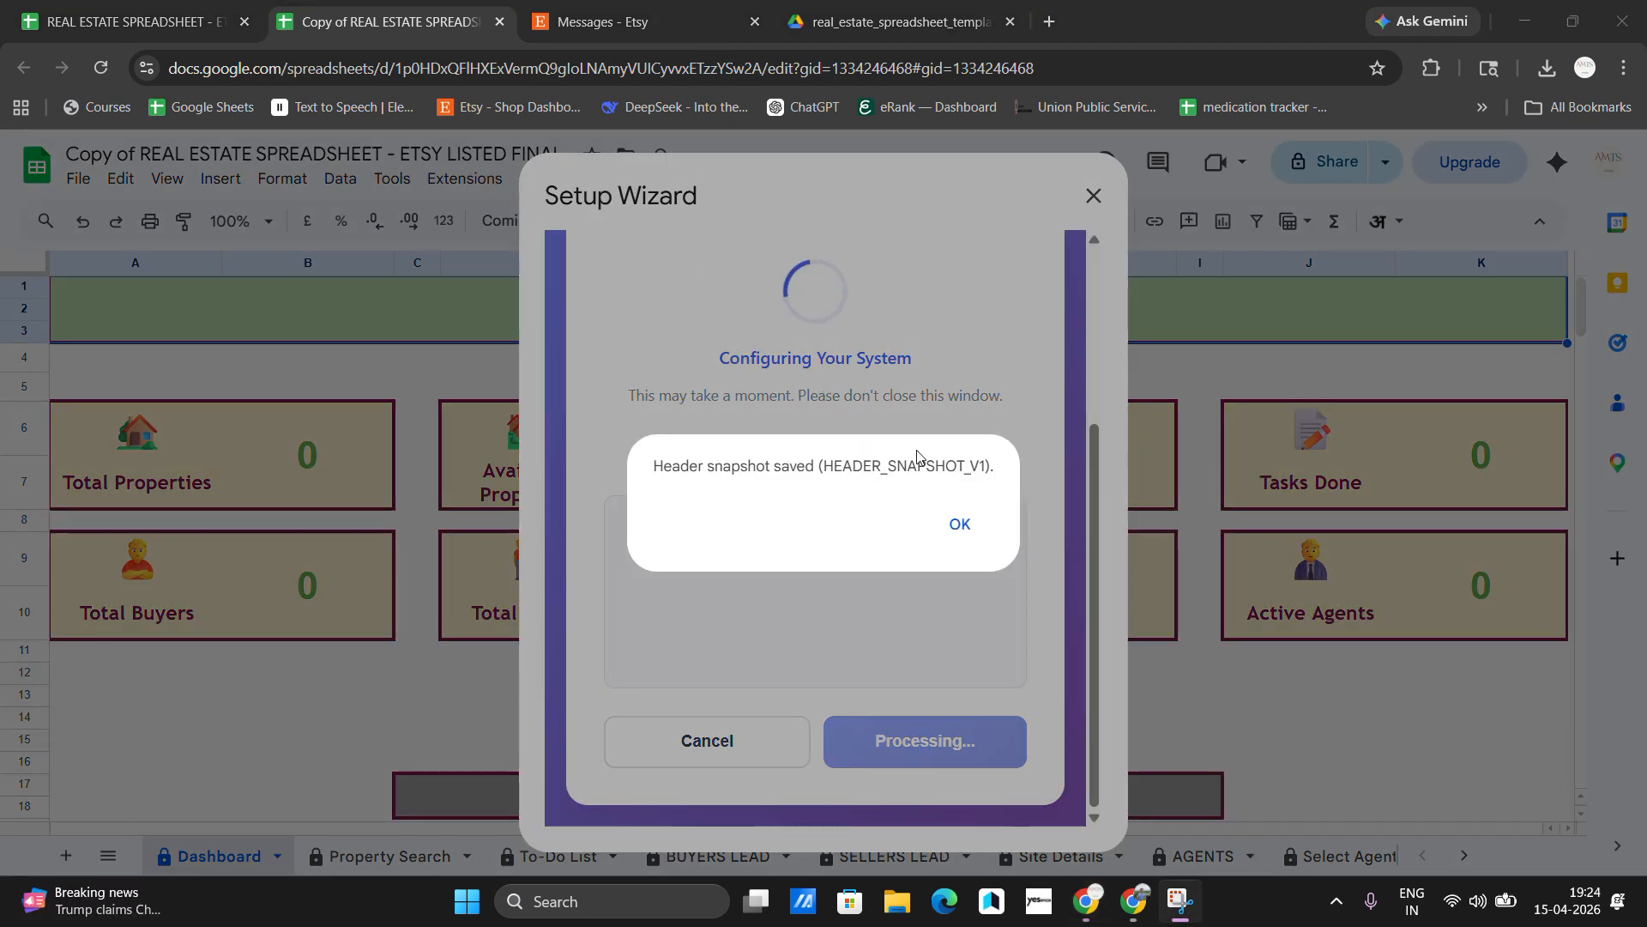
{"action": "left_click", "coordinate": [963, 524]}
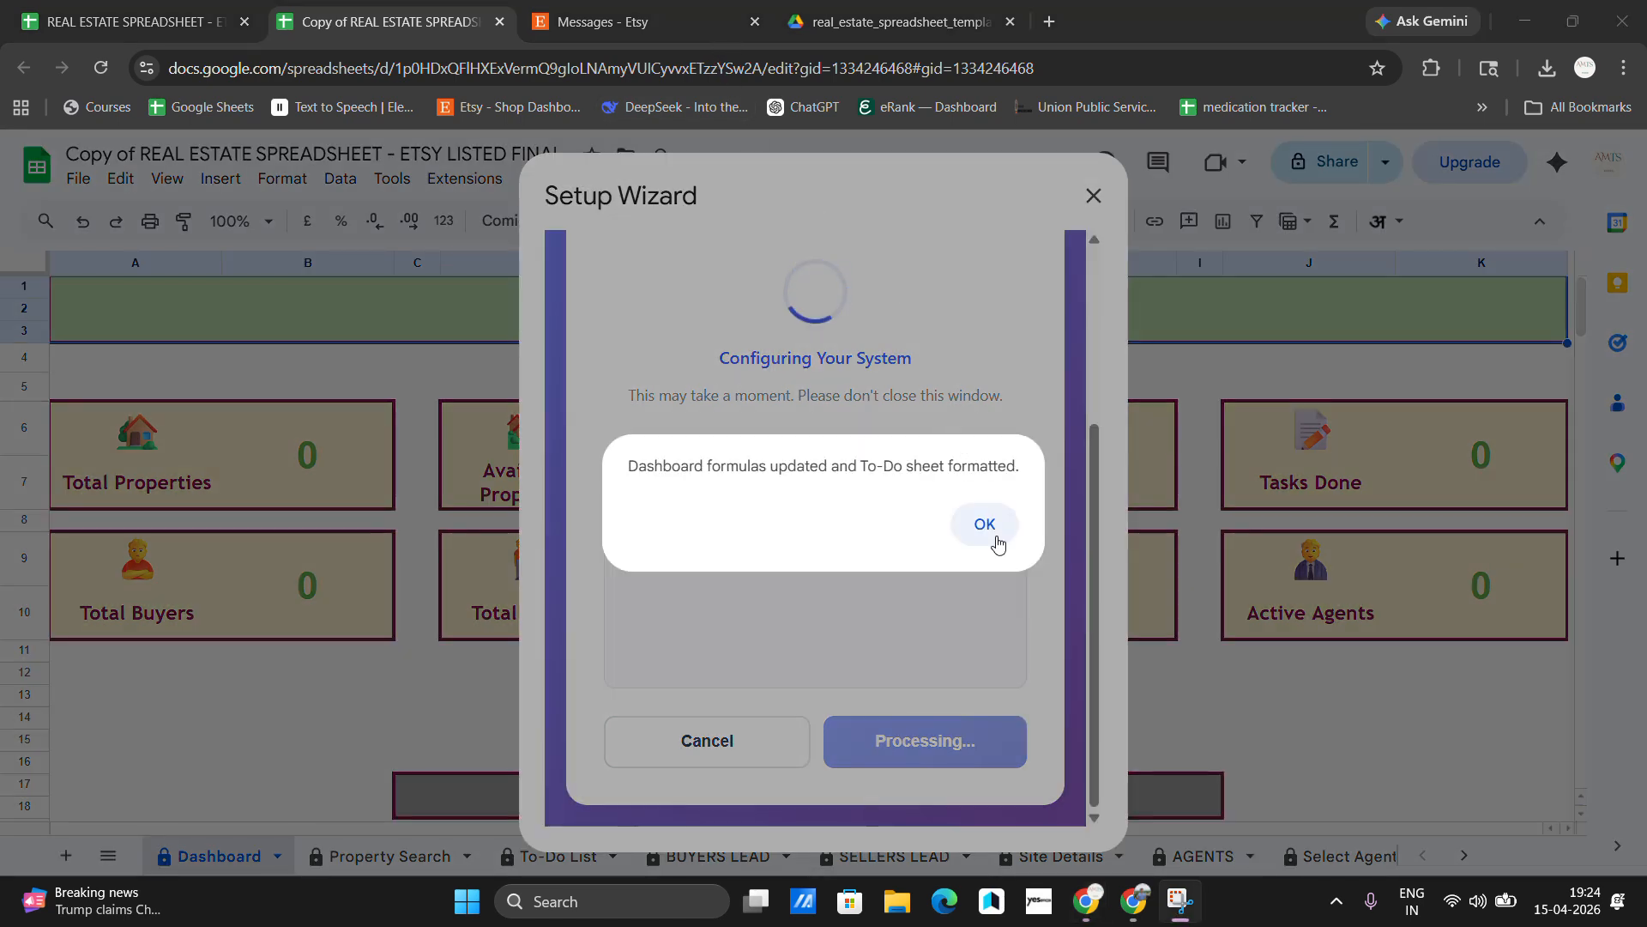
{"action": "left_click", "coordinate": [993, 528]}
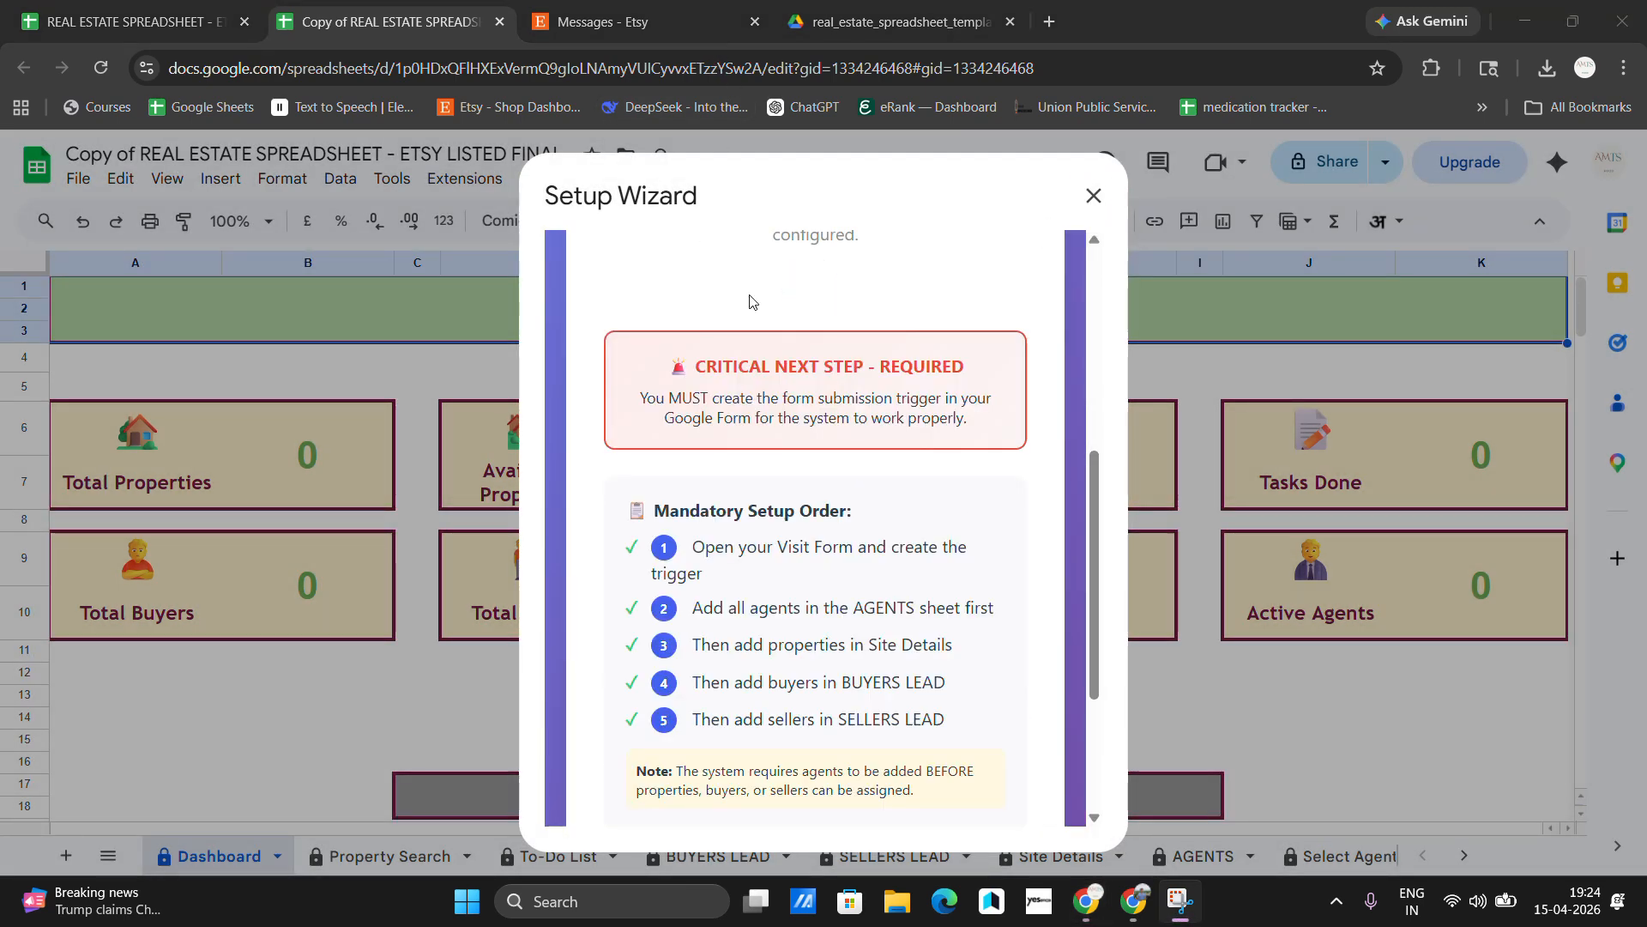
- Review the wizard's mandatory setup order, open the Visit Form for creating the trigger, and close the duplicate form tab
{"action": "scroll", "coordinate": [821, 408], "scroll_direction": "down", "scroll_amount": 3}
{"action": "scroll", "coordinate": [819, 417], "scroll_direction": "up", "scroll_amount": 5}
{"action": "scroll", "coordinate": [830, 427], "scroll_direction": "down", "scroll_amount": 5}
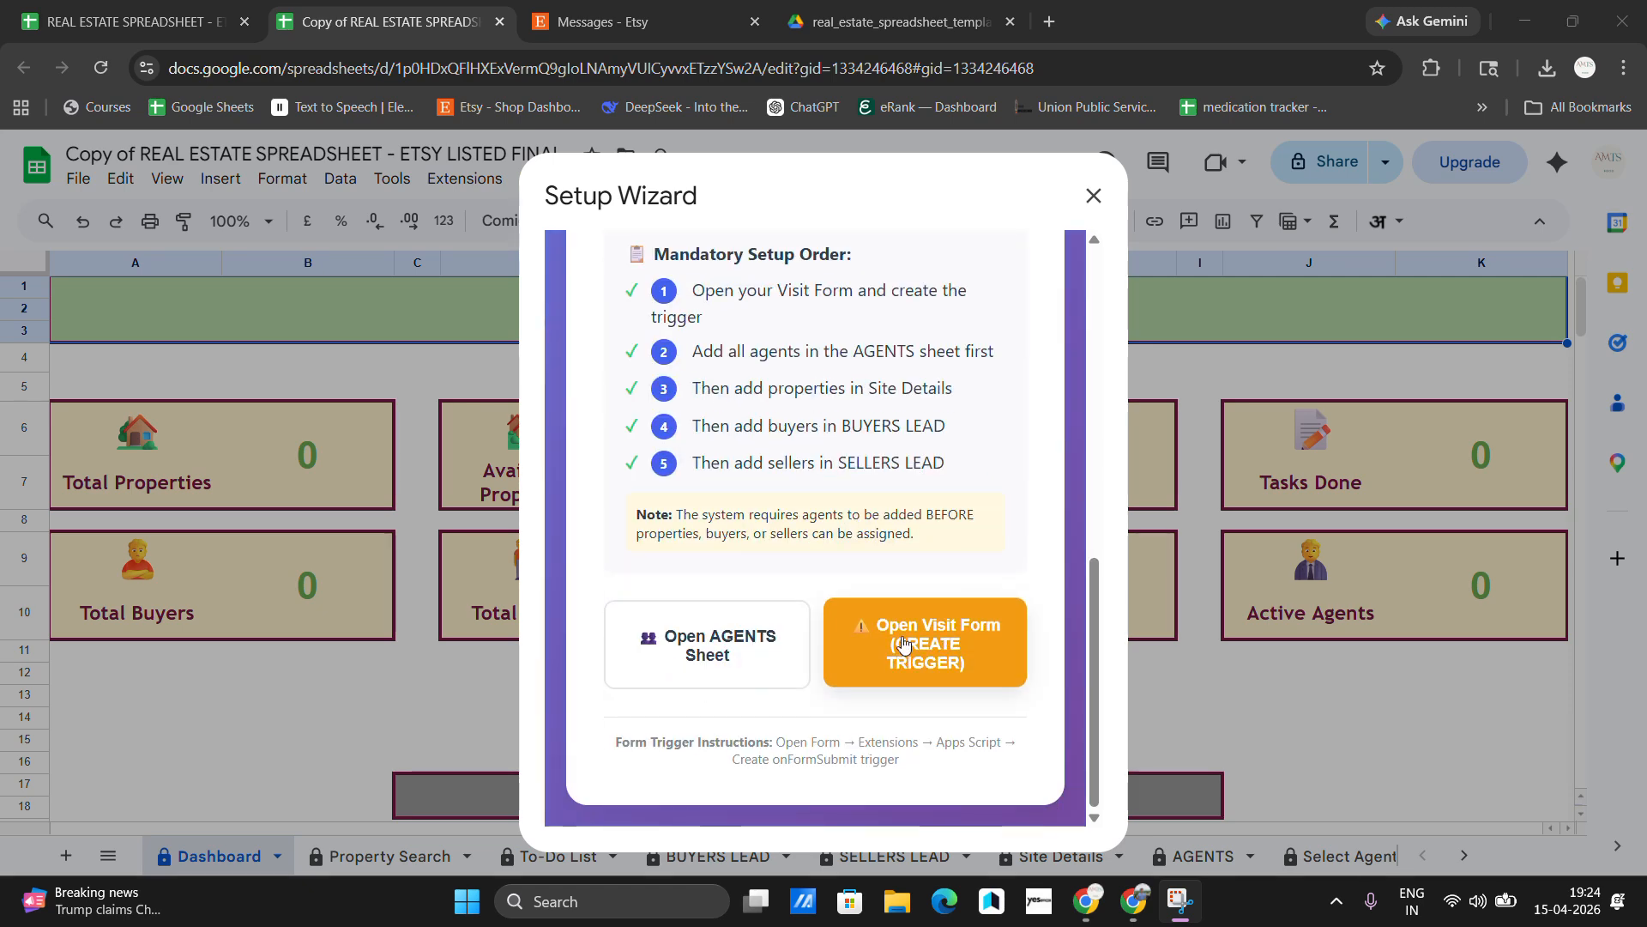
{"action": "left_click", "coordinate": [949, 637]}
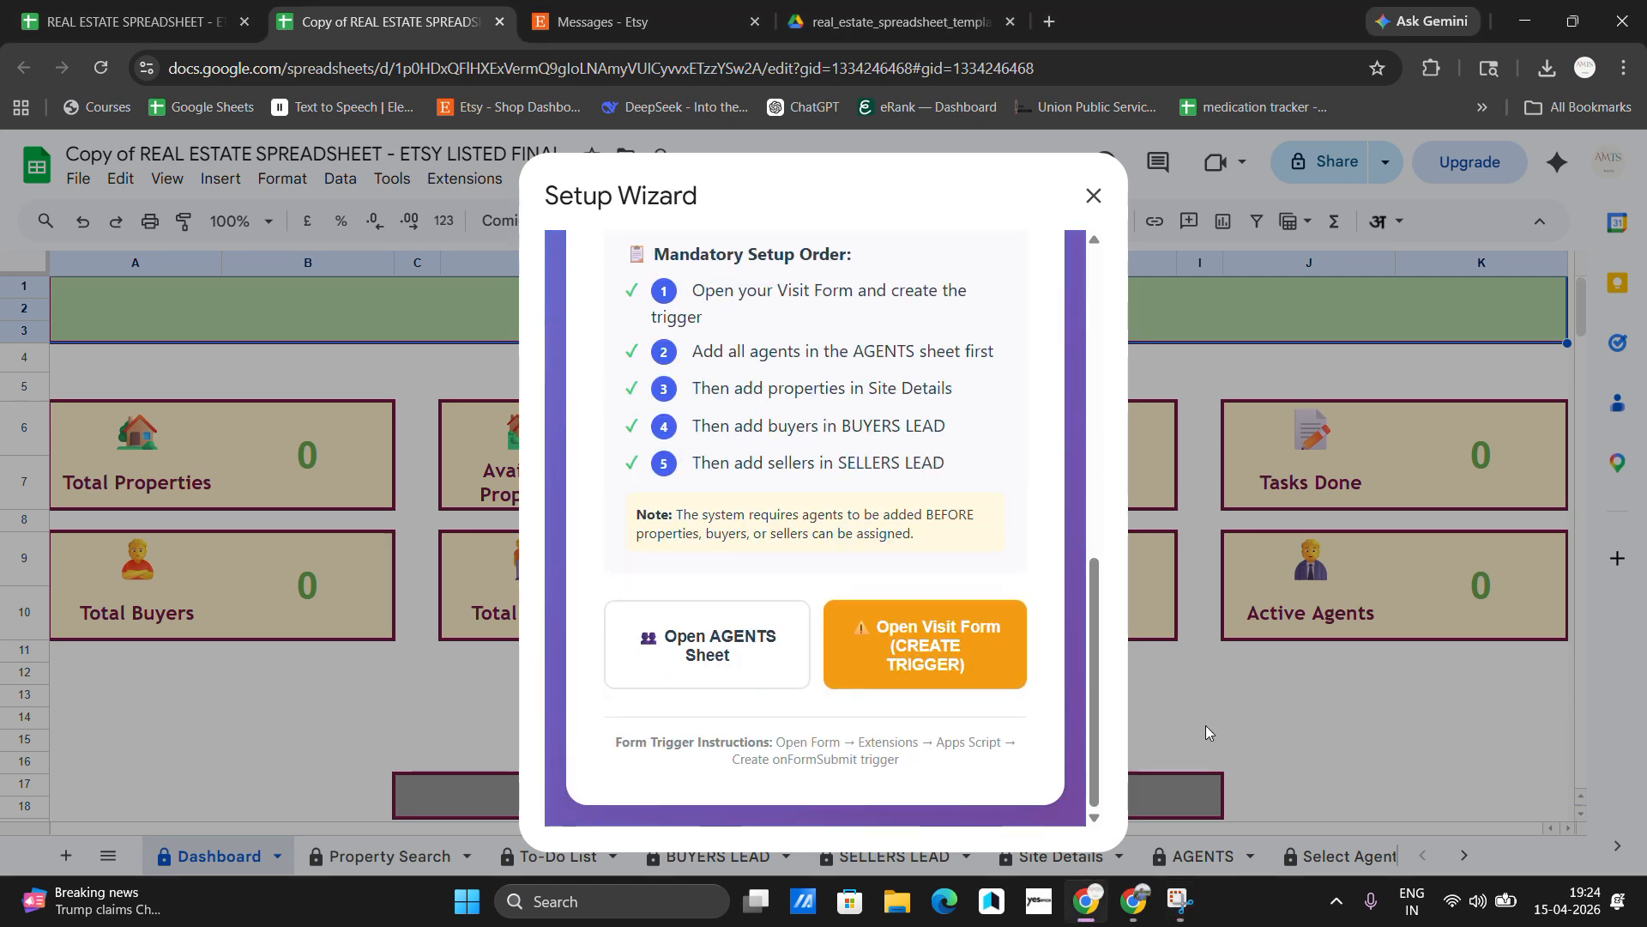
{"action": "left_click", "coordinate": [923, 652]}
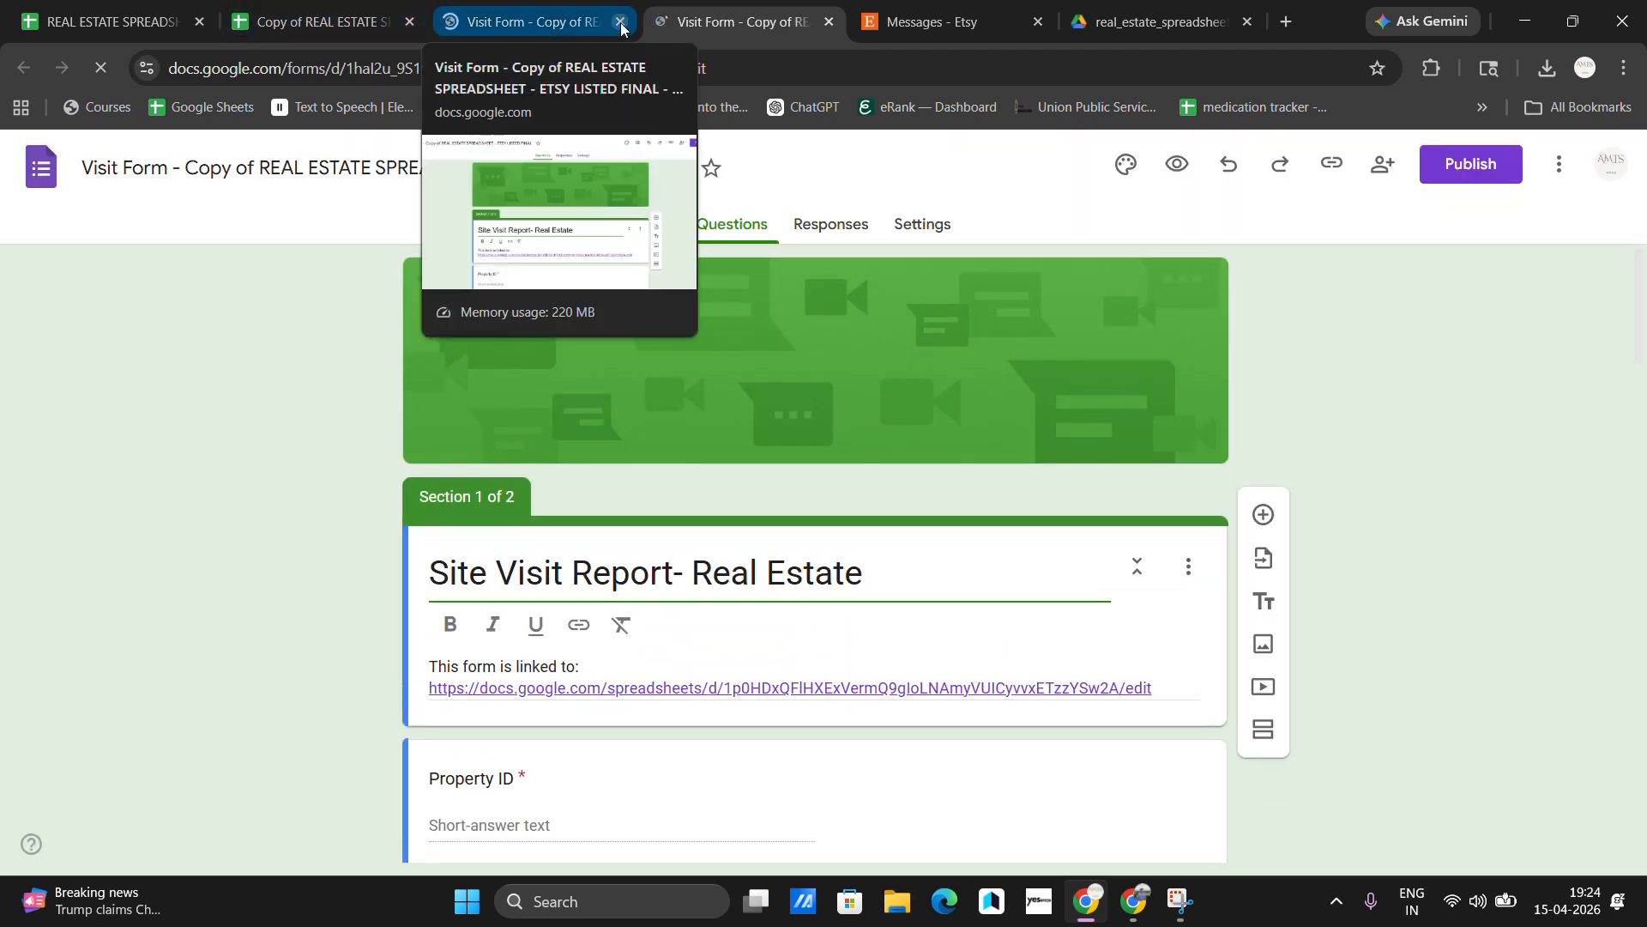
{"action": "left_click", "coordinate": [620, 22]}
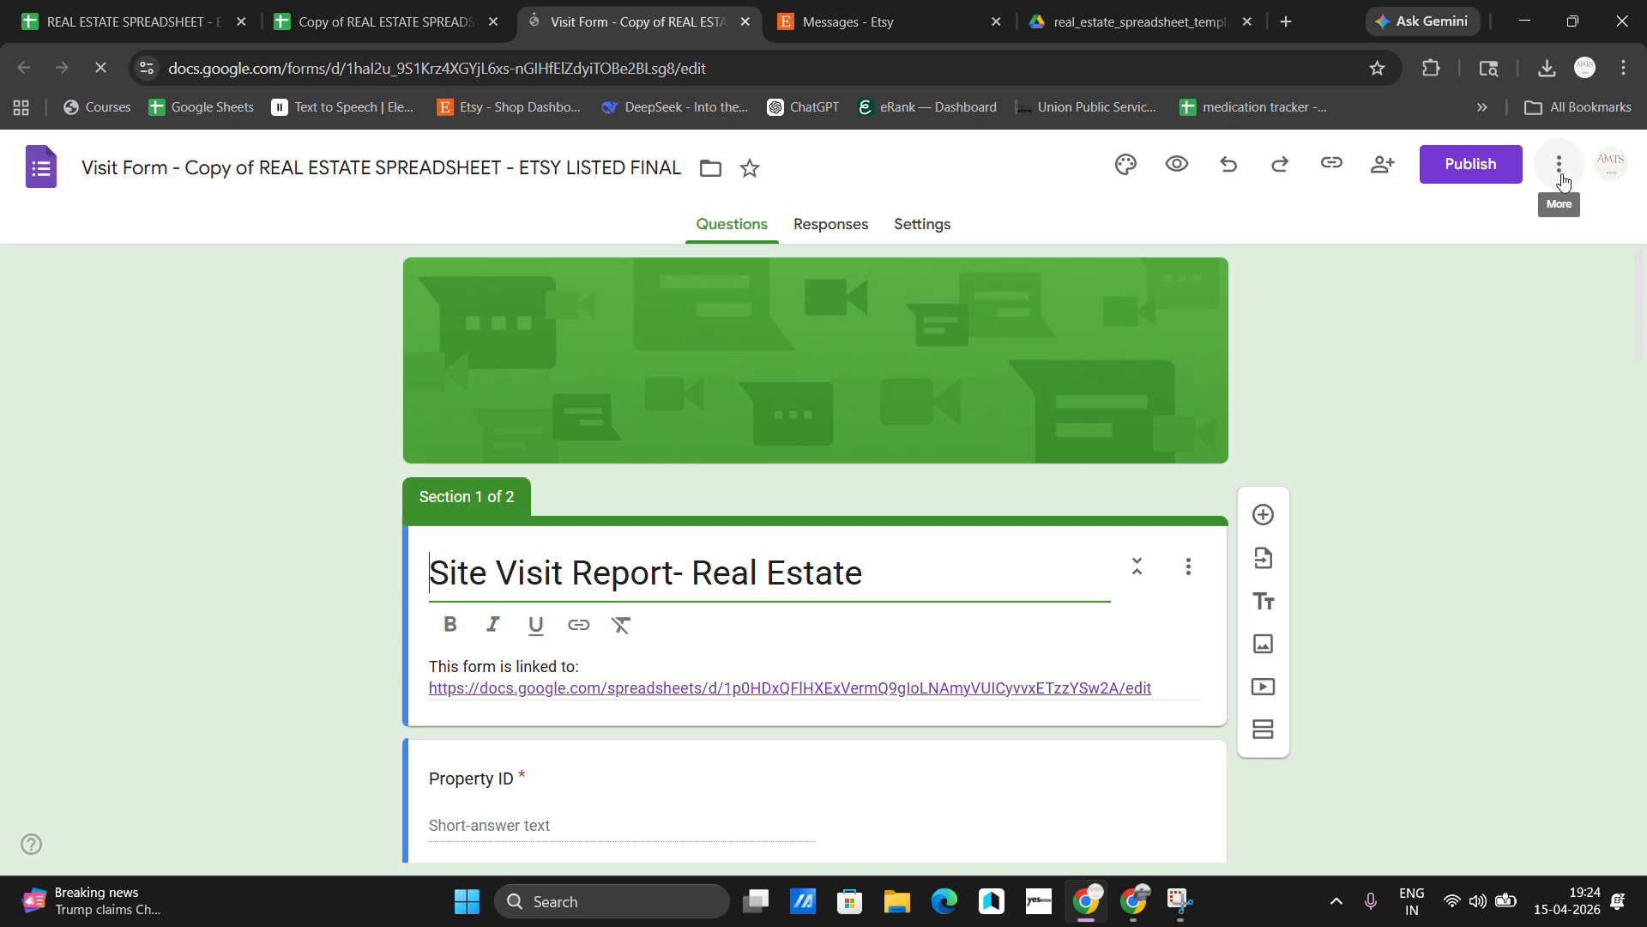
- Open the Visit Form's Apps Script project and go to its list of triggers
{"action": "left_click", "coordinate": [1560, 168]}
{"action": "left_click", "coordinate": [1477, 504]}
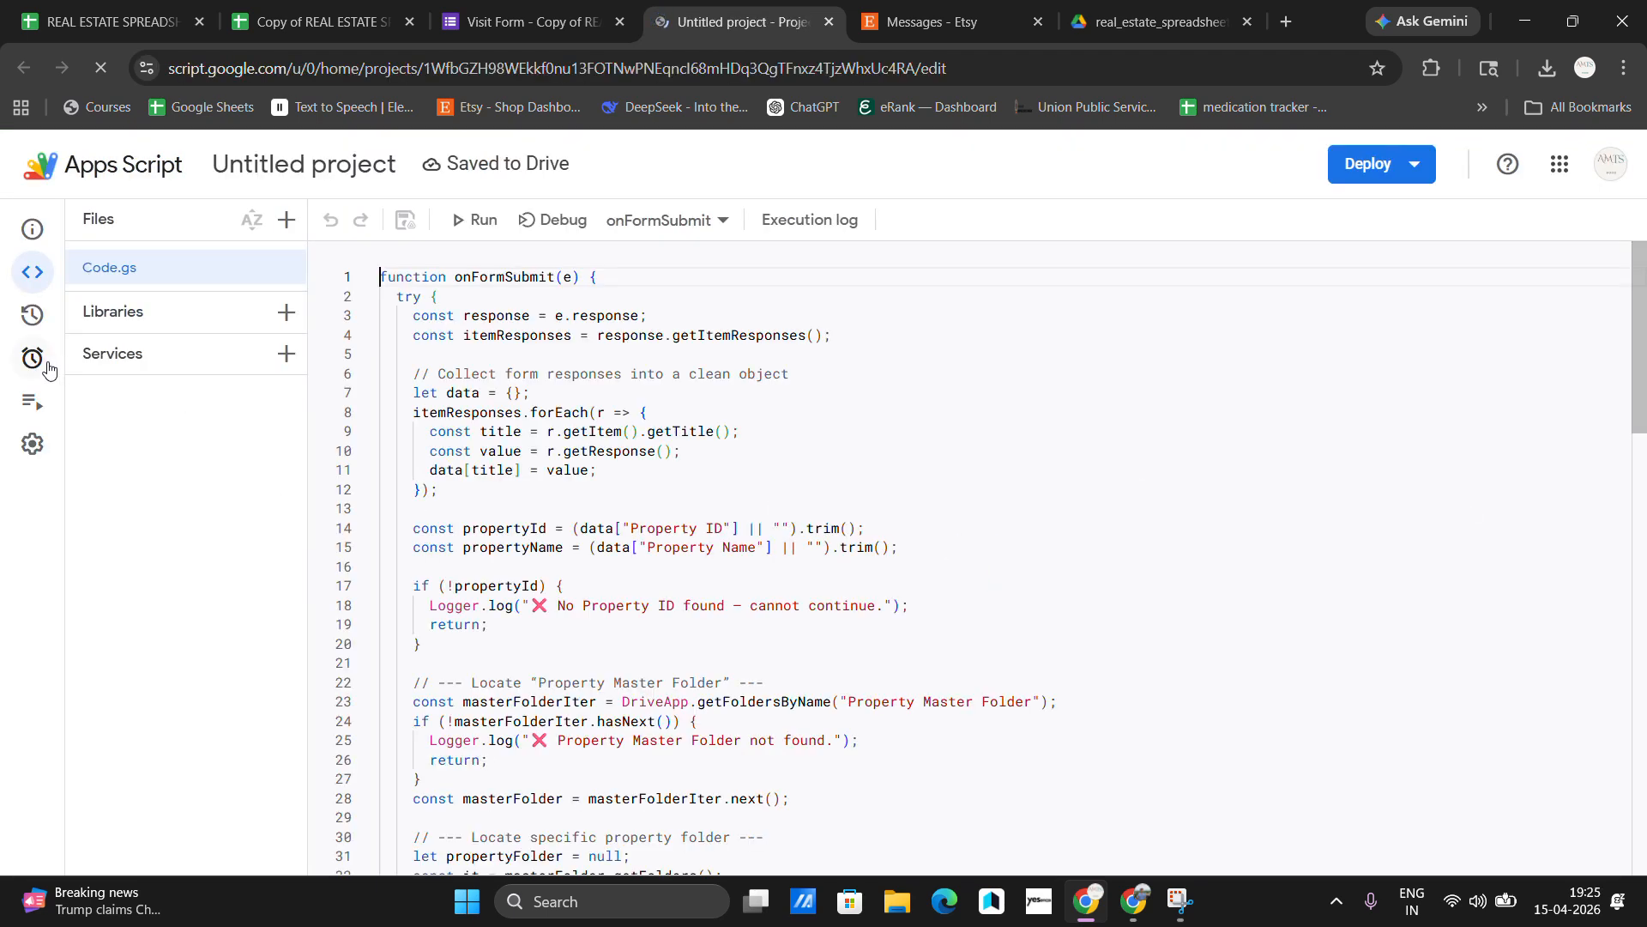
{"action": "mouse_move", "coordinate": [55, 375]}
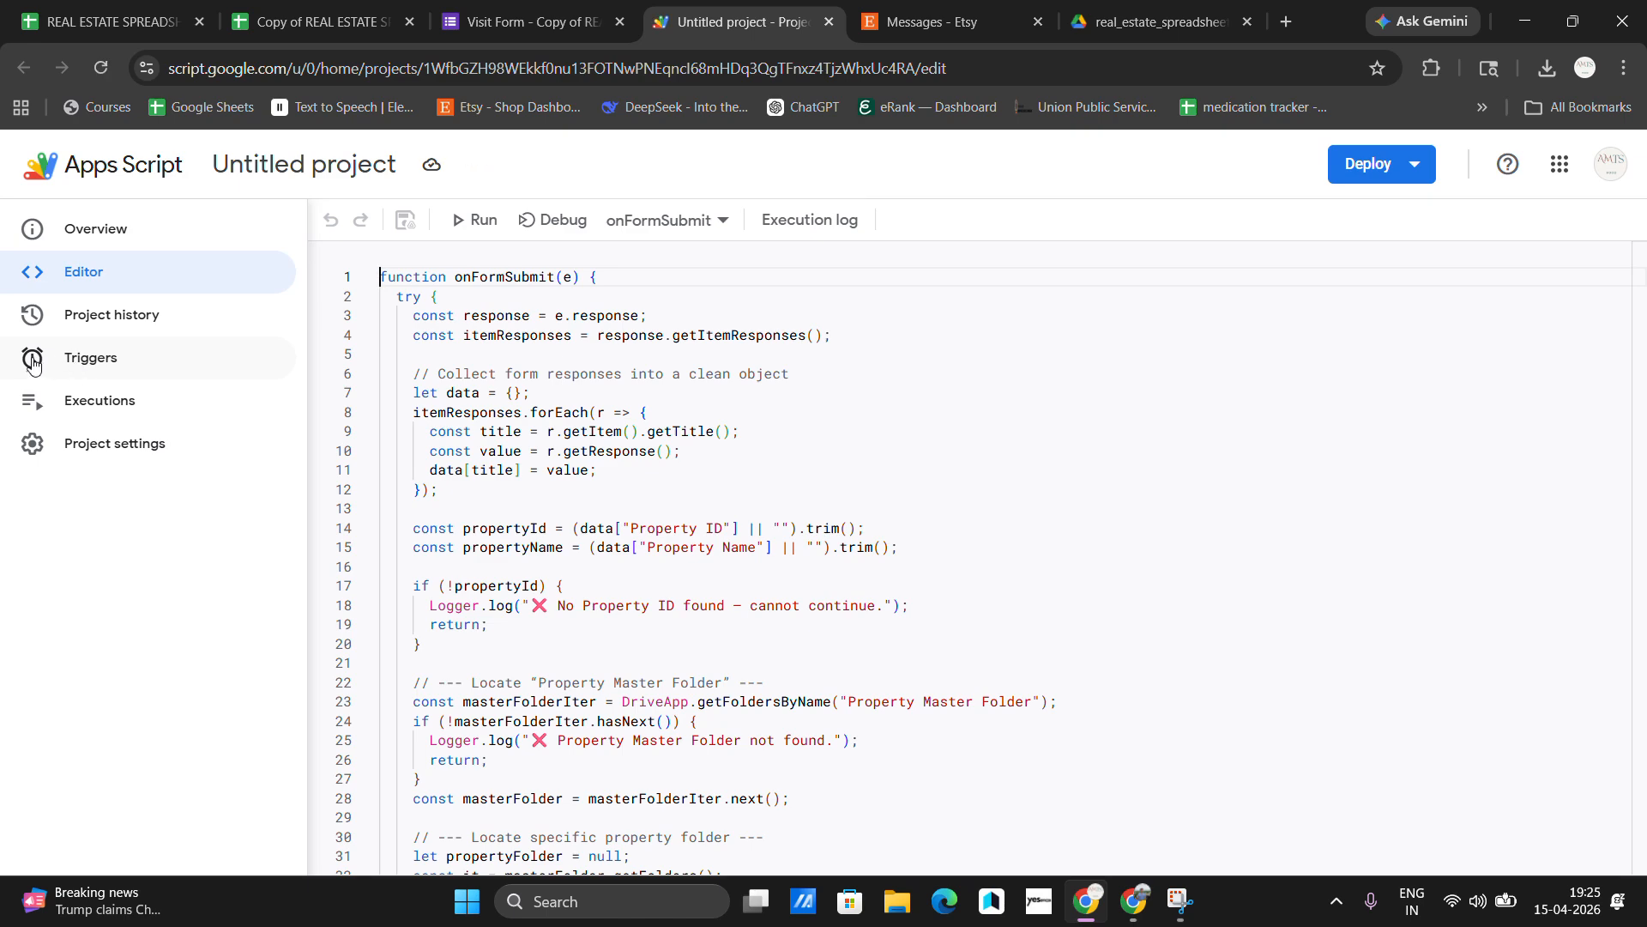
{"action": "left_click", "coordinate": [103, 367]}
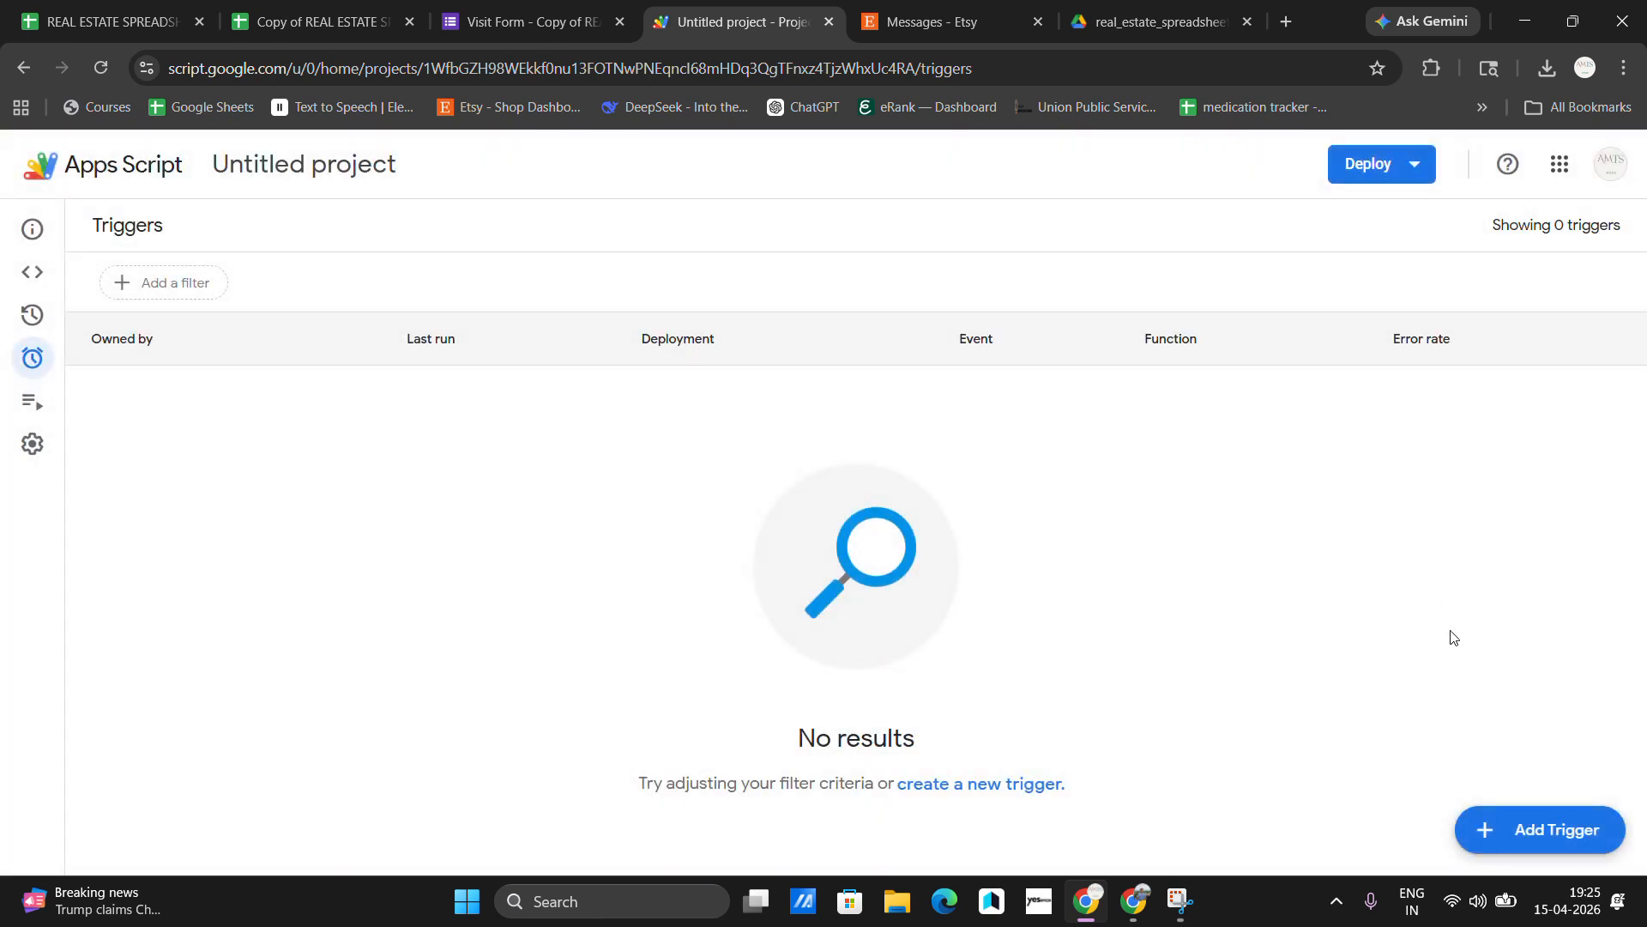
- Add a trigger that runs onFormSubmit from the Head deployment with event source From form and event type On form submit, and save it
{"action": "left_click", "coordinate": [1544, 824]}
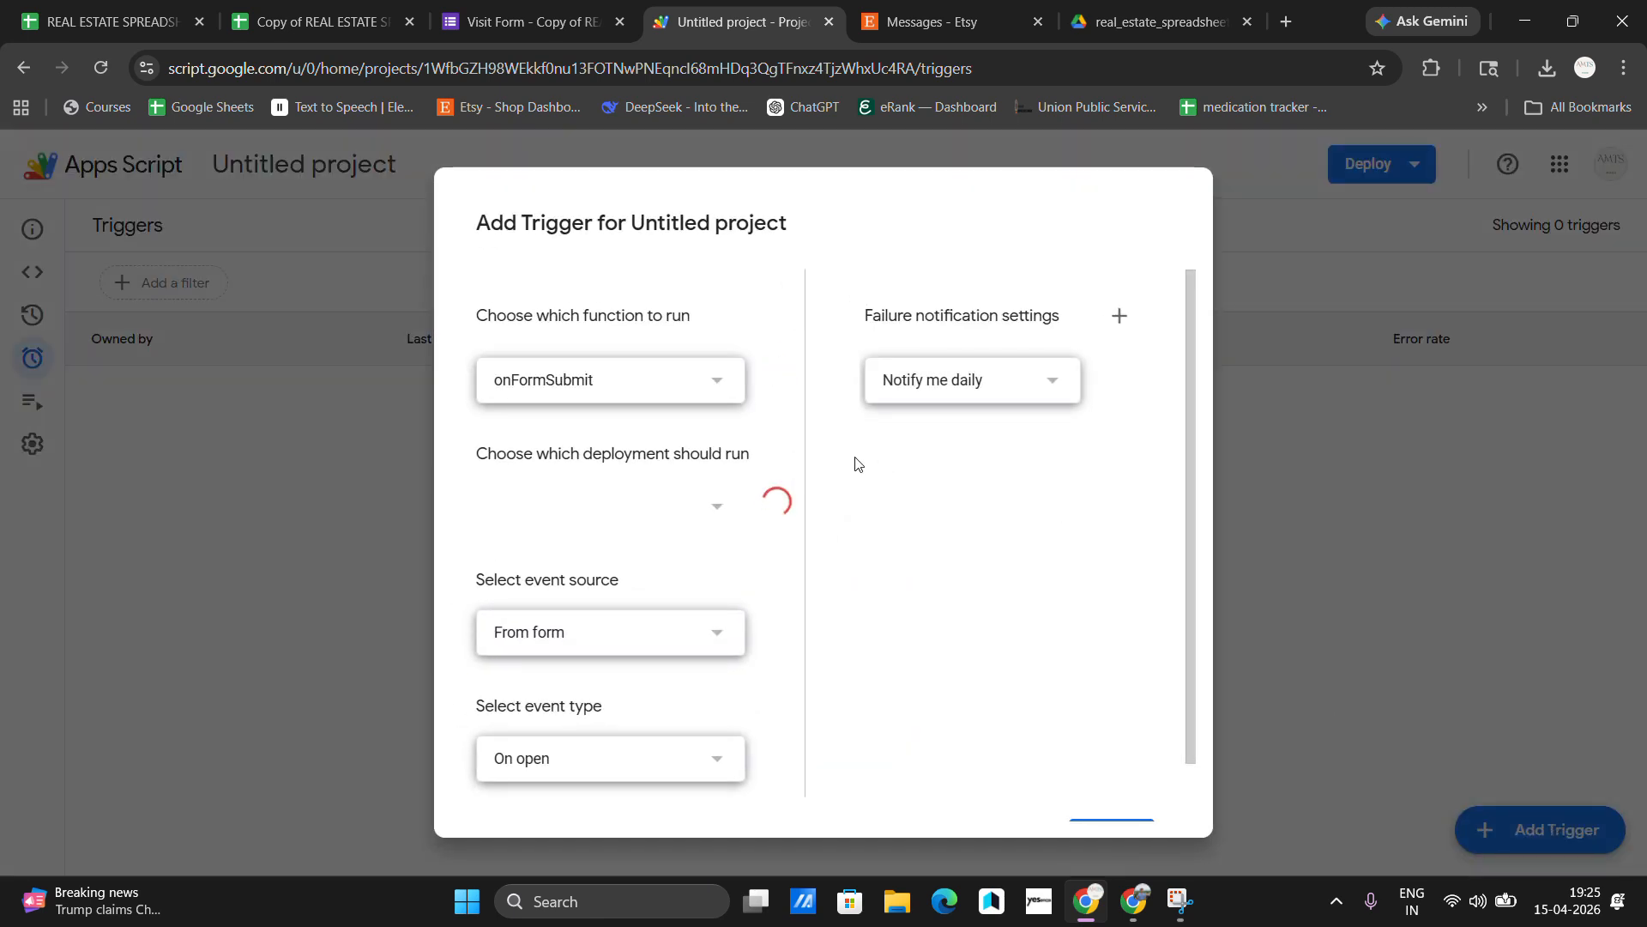
{"action": "scroll", "coordinate": [1026, 603], "scroll_direction": "down", "scroll_amount": 1}
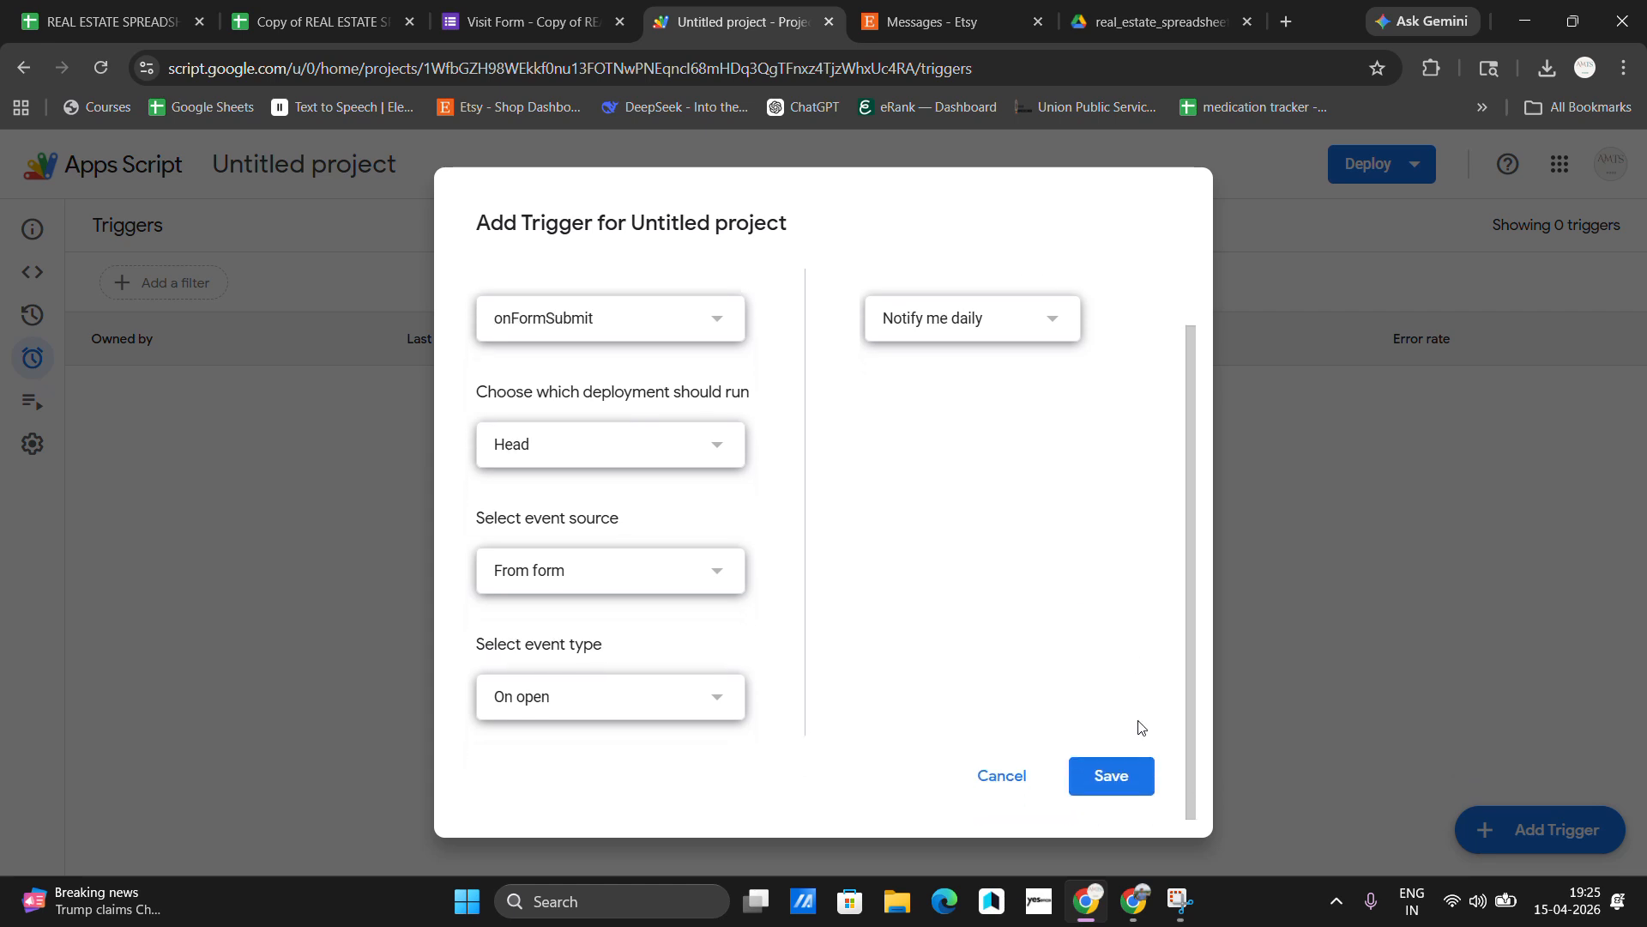
{"action": "left_click", "coordinate": [676, 705]}
{"action": "left_click", "coordinate": [653, 752]}
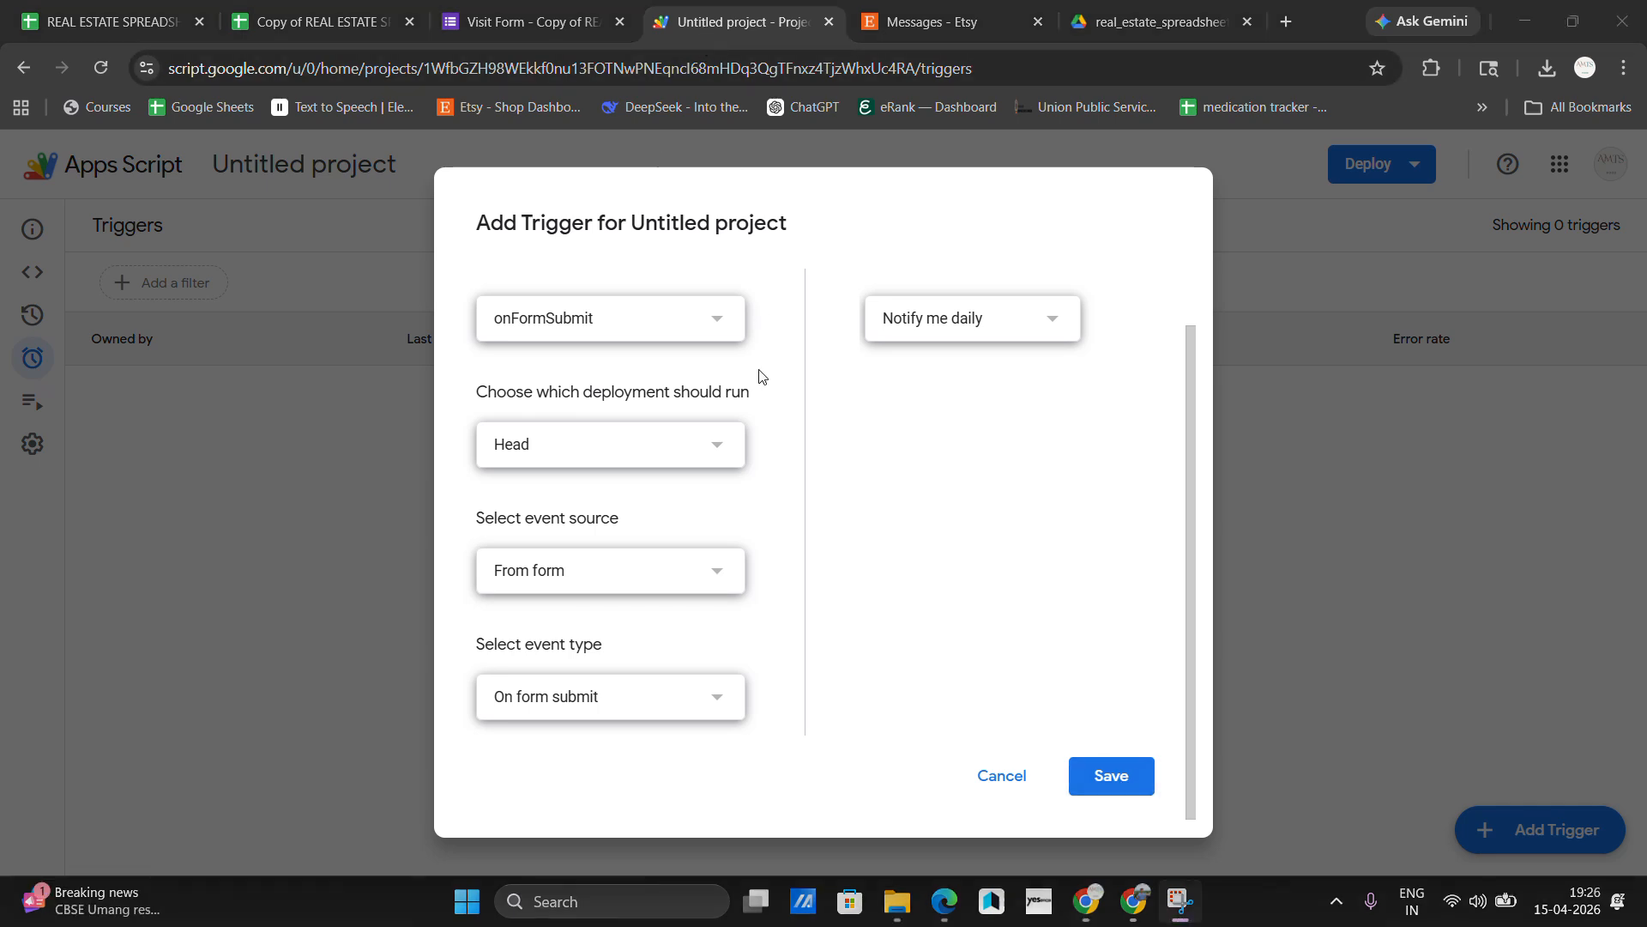
{"action": "left_click", "coordinate": [684, 726]}
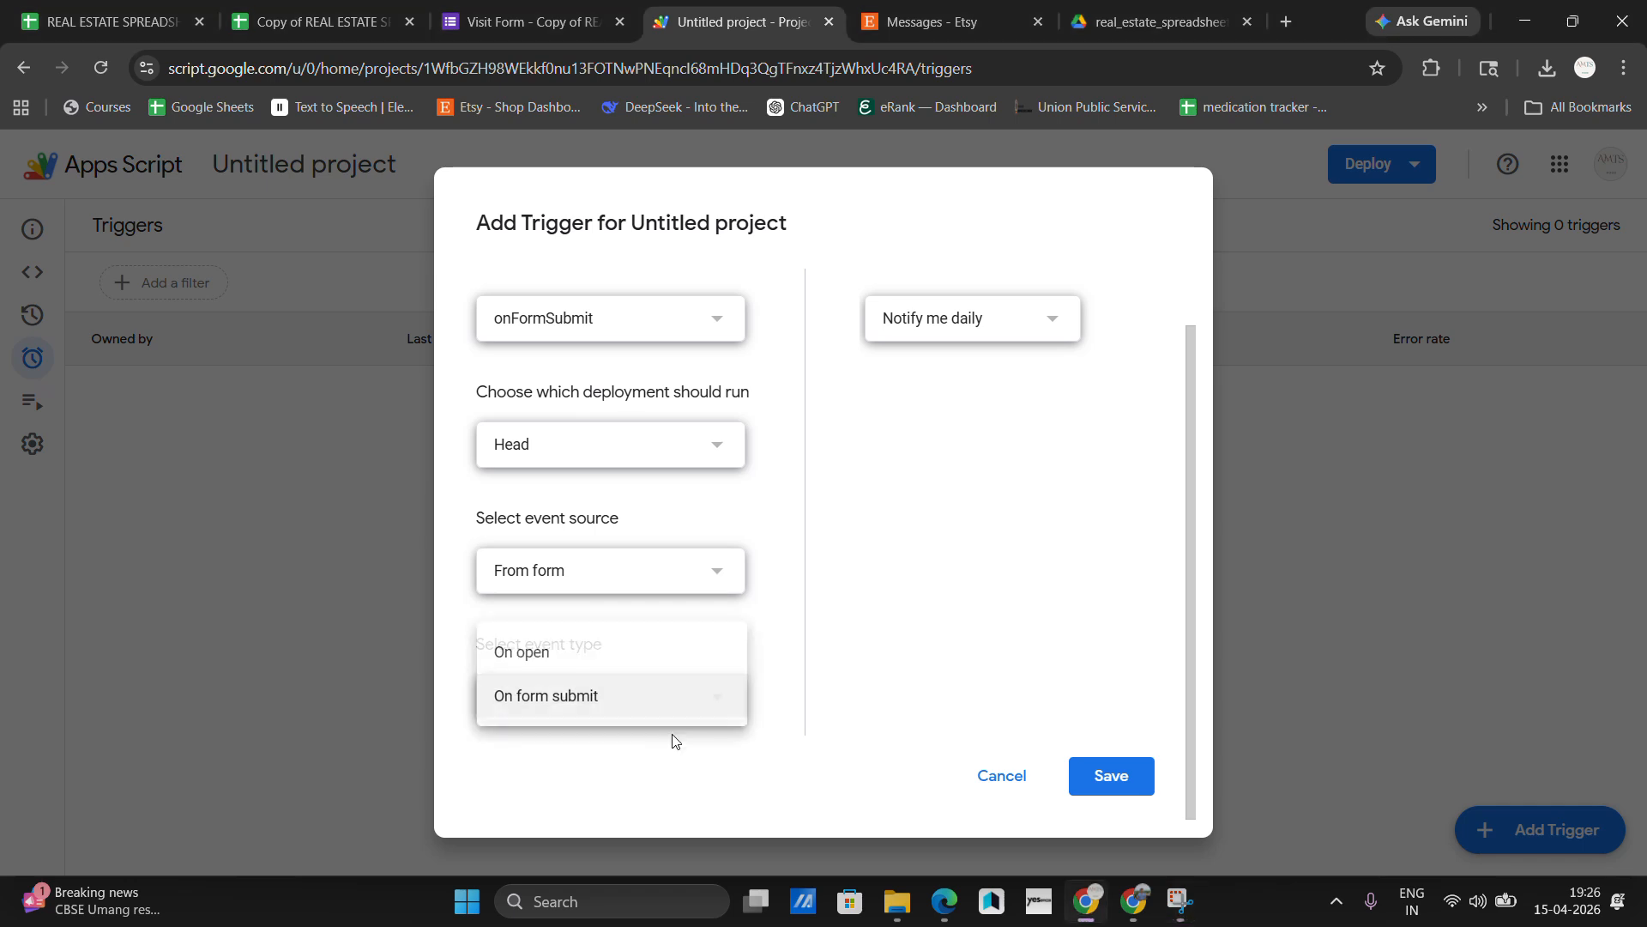
{"action": "left_click", "coordinate": [657, 719]}
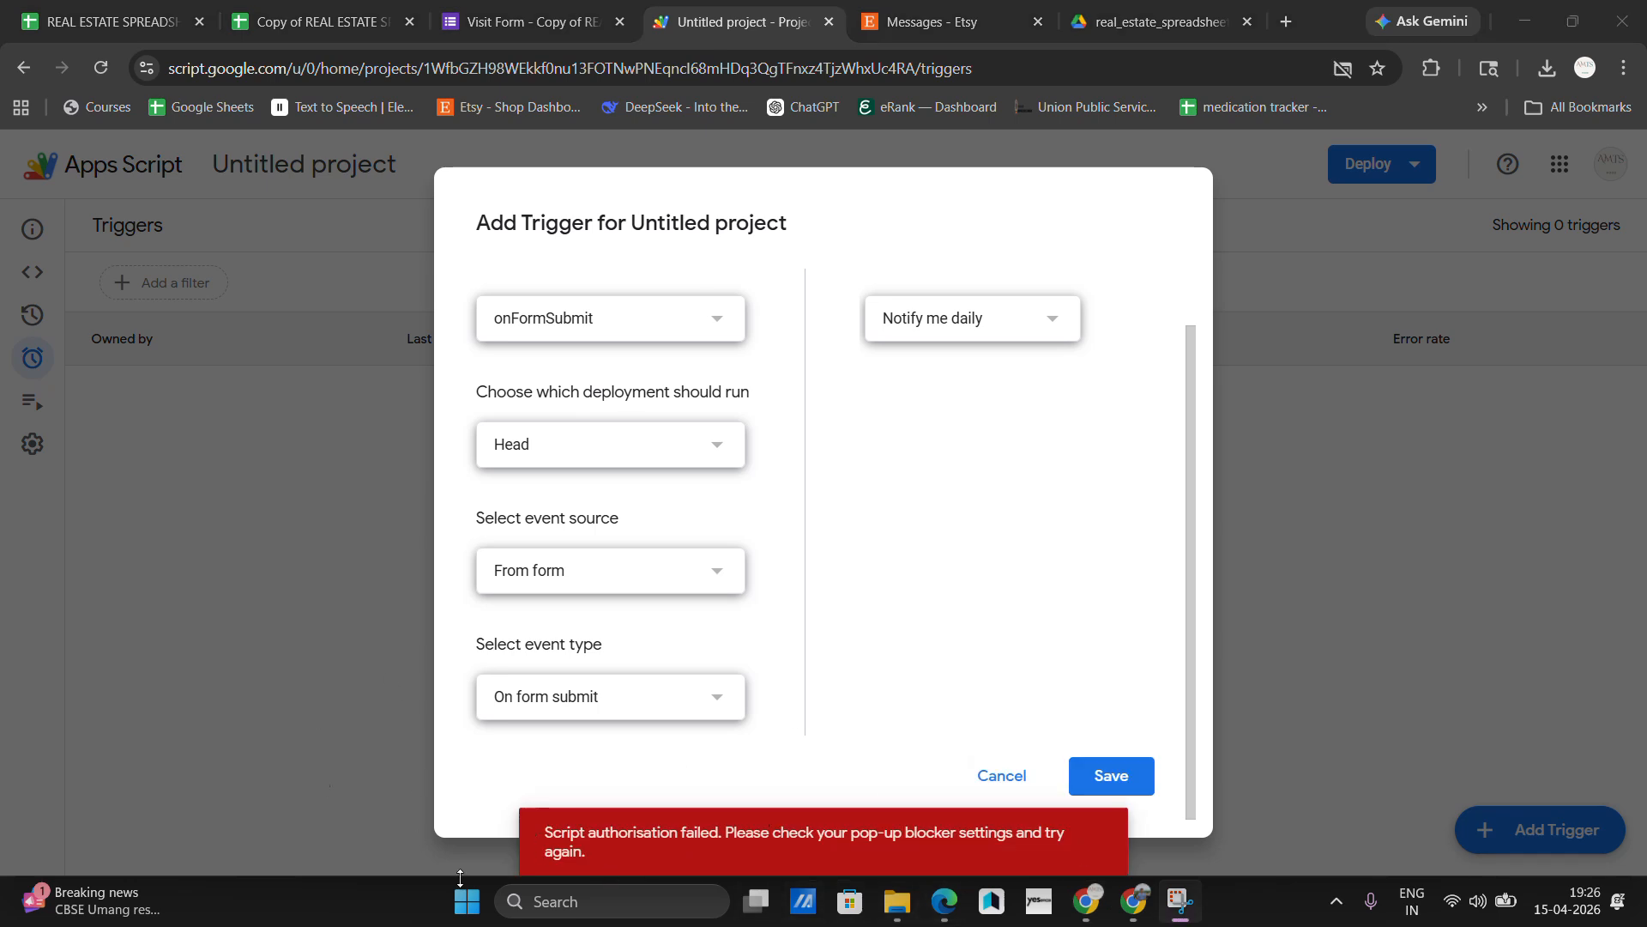
{"action": "left_click", "coordinate": [1120, 776]}
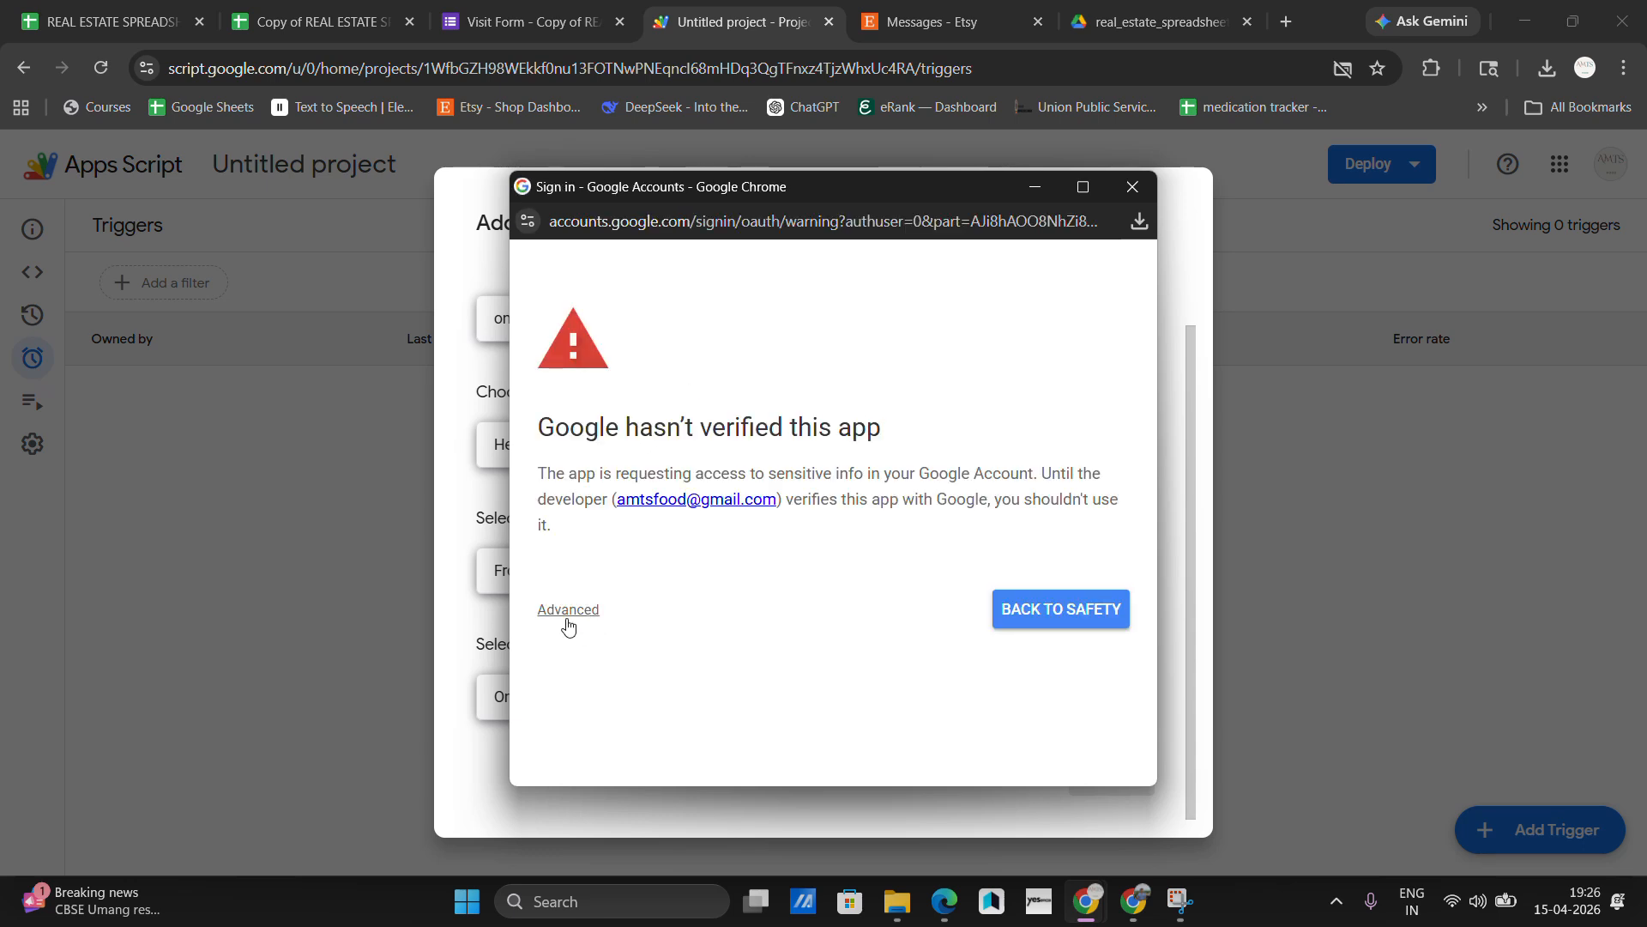
- Authorise the unverified Untitled project by proceeding past the safety warning and granting the requested permissions
{"action": "left_click", "coordinate": [567, 611]}
{"action": "scroll", "coordinate": [635, 686], "scroll_direction": "down", "scroll_amount": 1}
{"action": "left_click", "coordinate": [640, 682]}
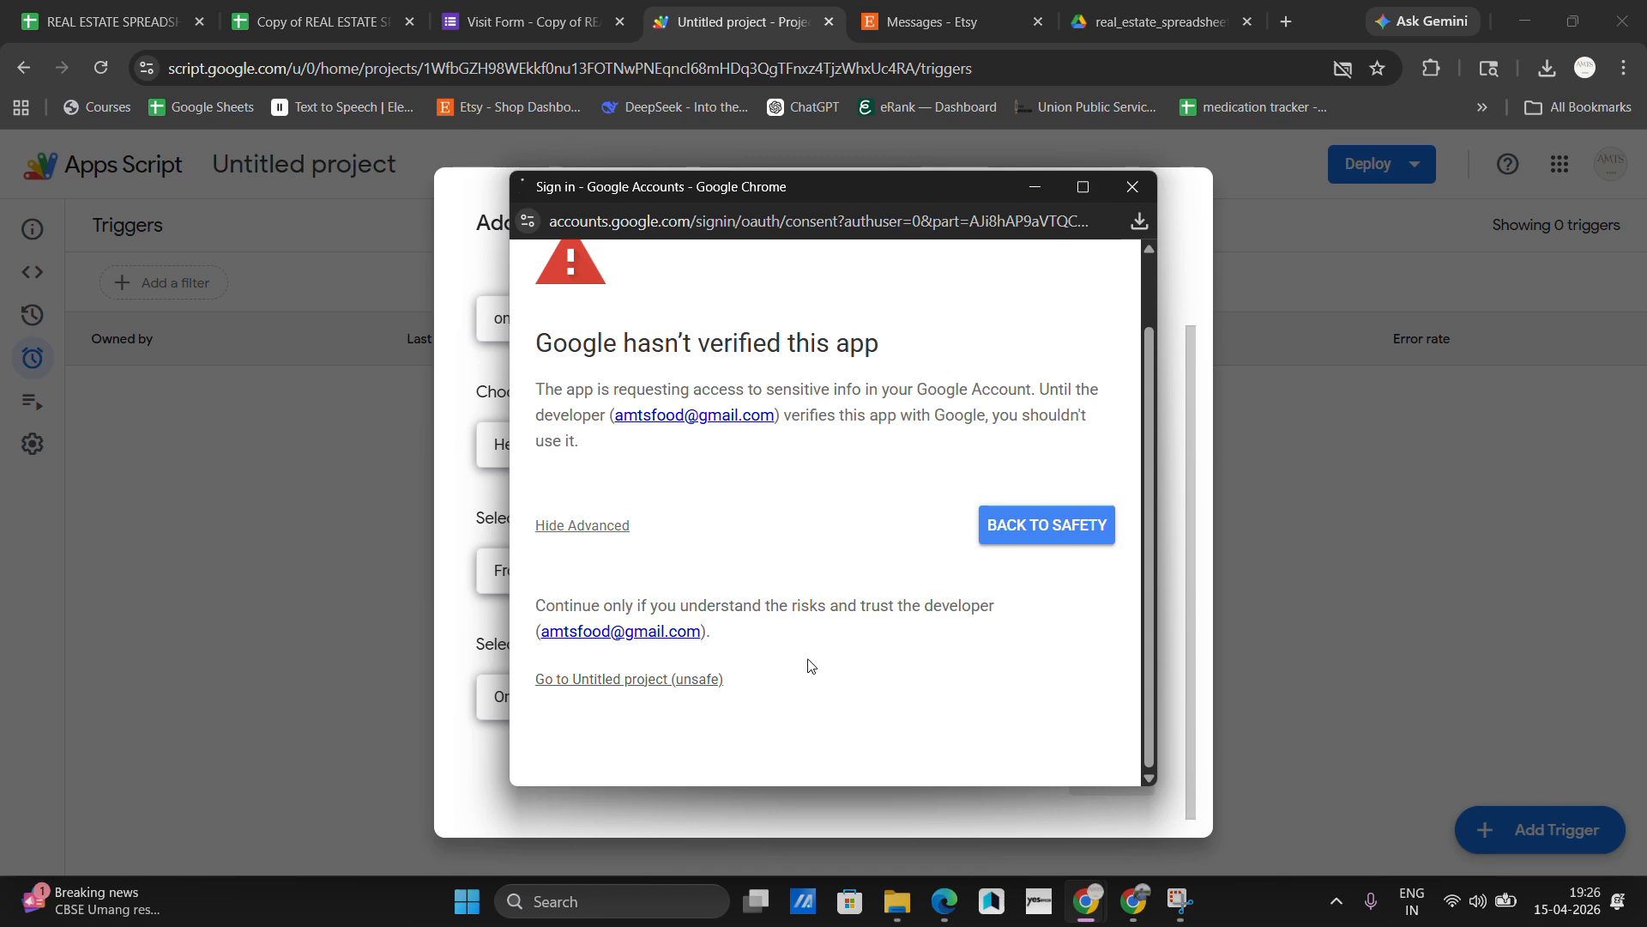
{"action": "scroll", "coordinate": [841, 610], "scroll_direction": "down", "scroll_amount": 4}
{"action": "left_click", "coordinate": [861, 580]}
{"action": "scroll", "coordinate": [858, 600], "scroll_direction": "down", "scroll_amount": 10}
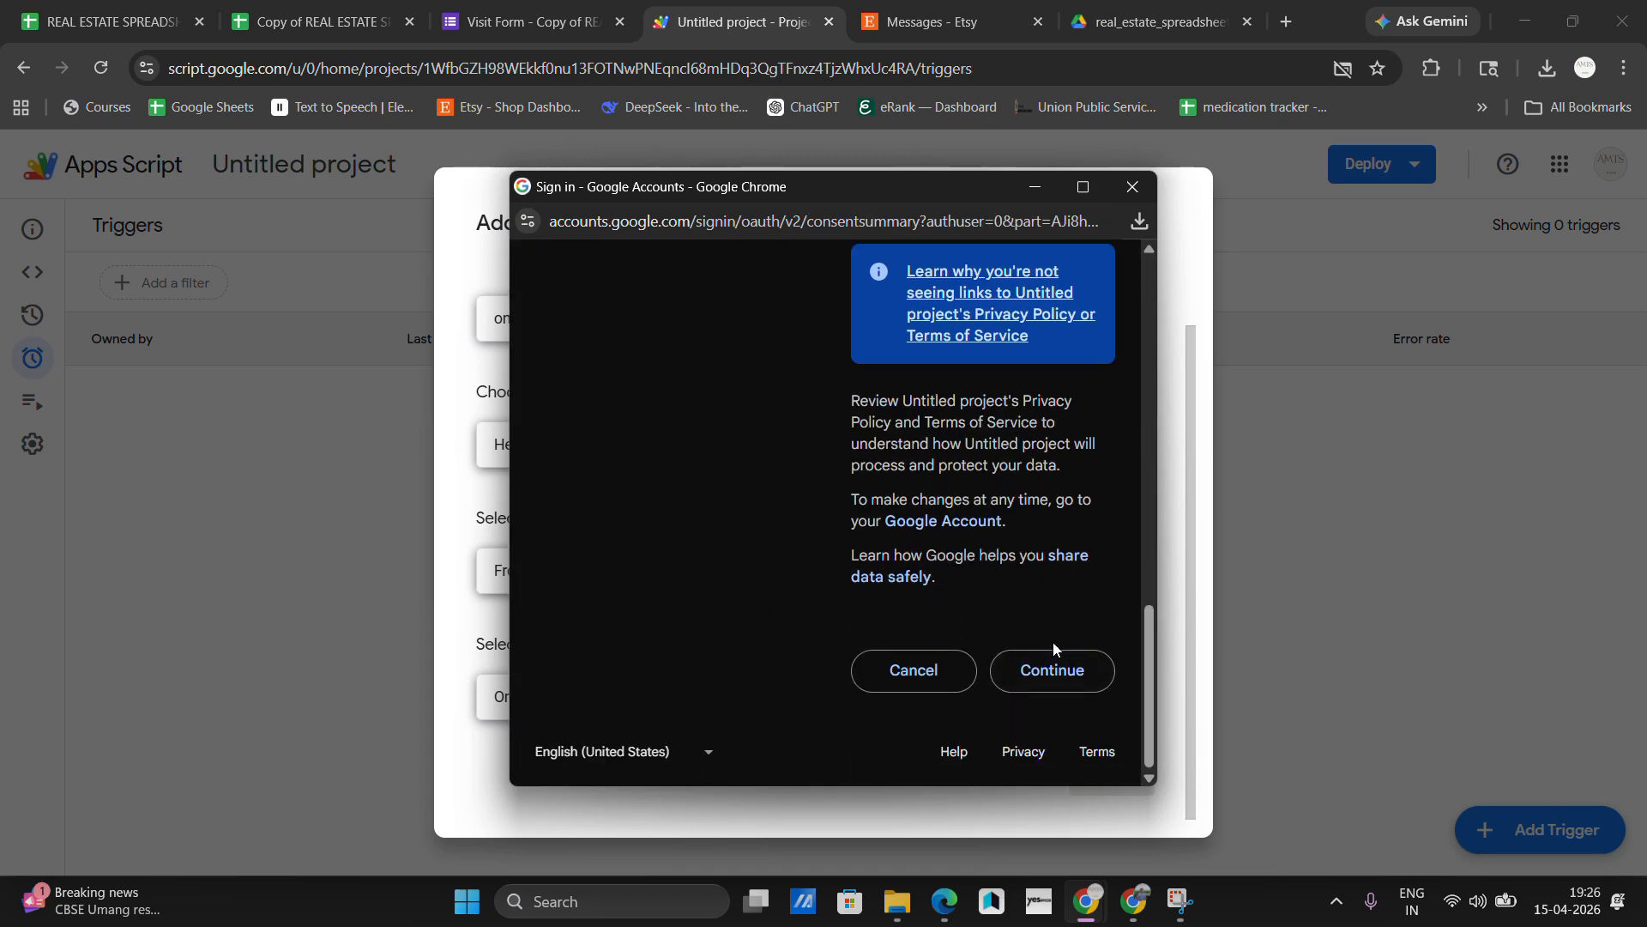
{"action": "left_click", "coordinate": [1055, 675]}
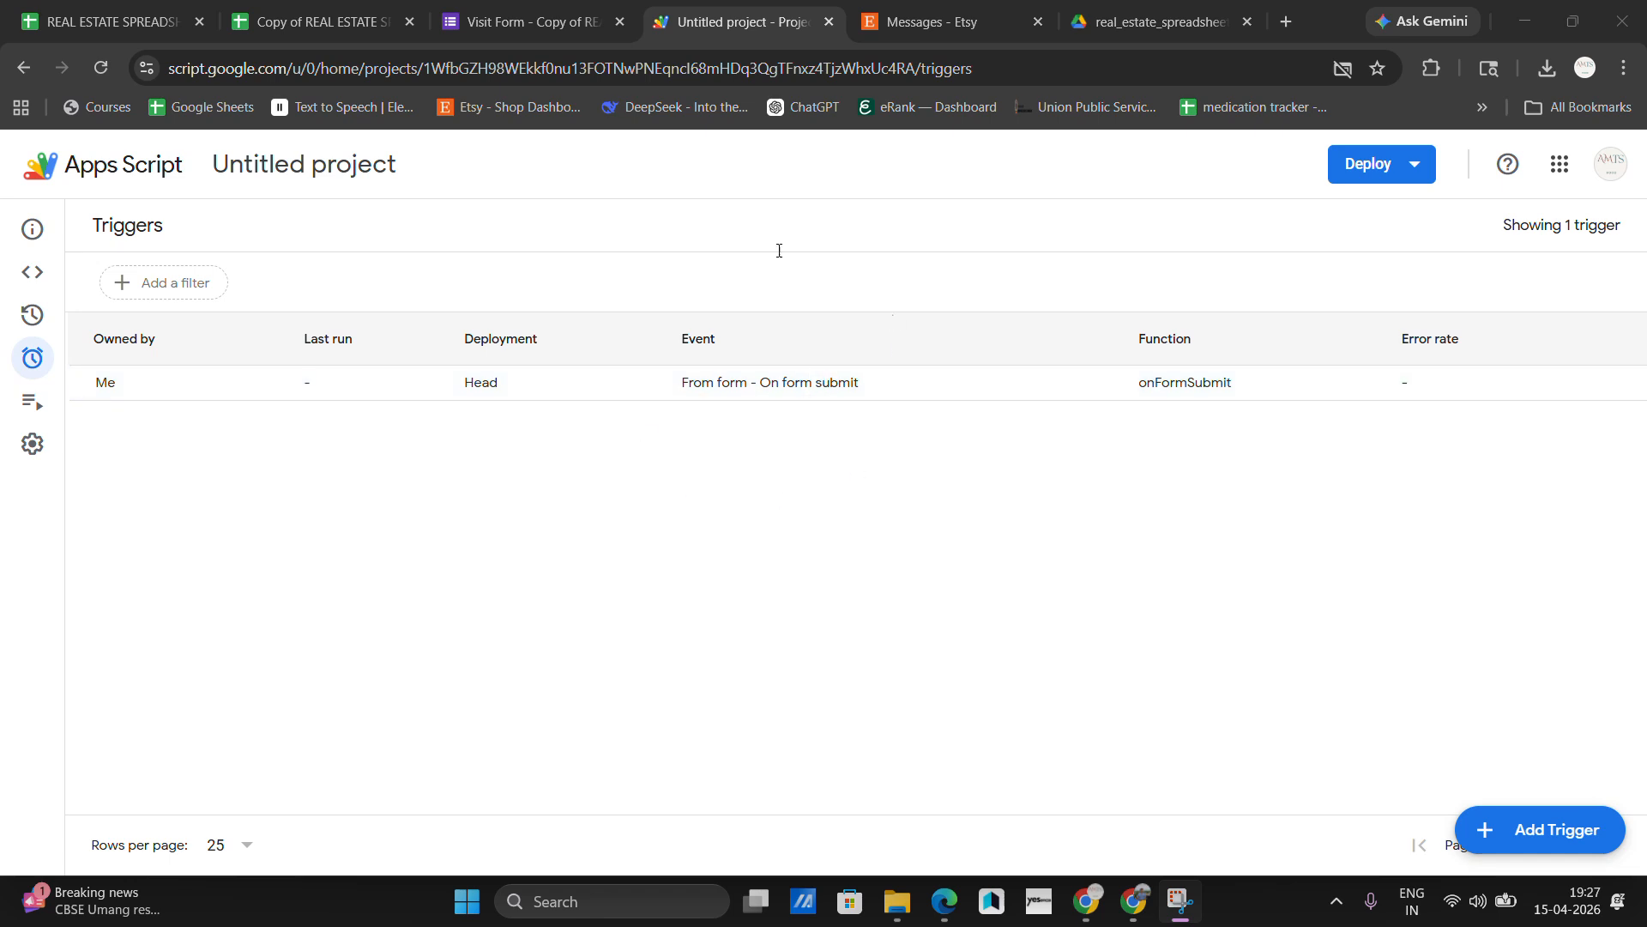
- Return to the spreadsheet copy, open the AGENTS sheet from the Setup Wizard and go through its Agent ID to Address fields
{"action": "left_click", "coordinate": [287, 23]}
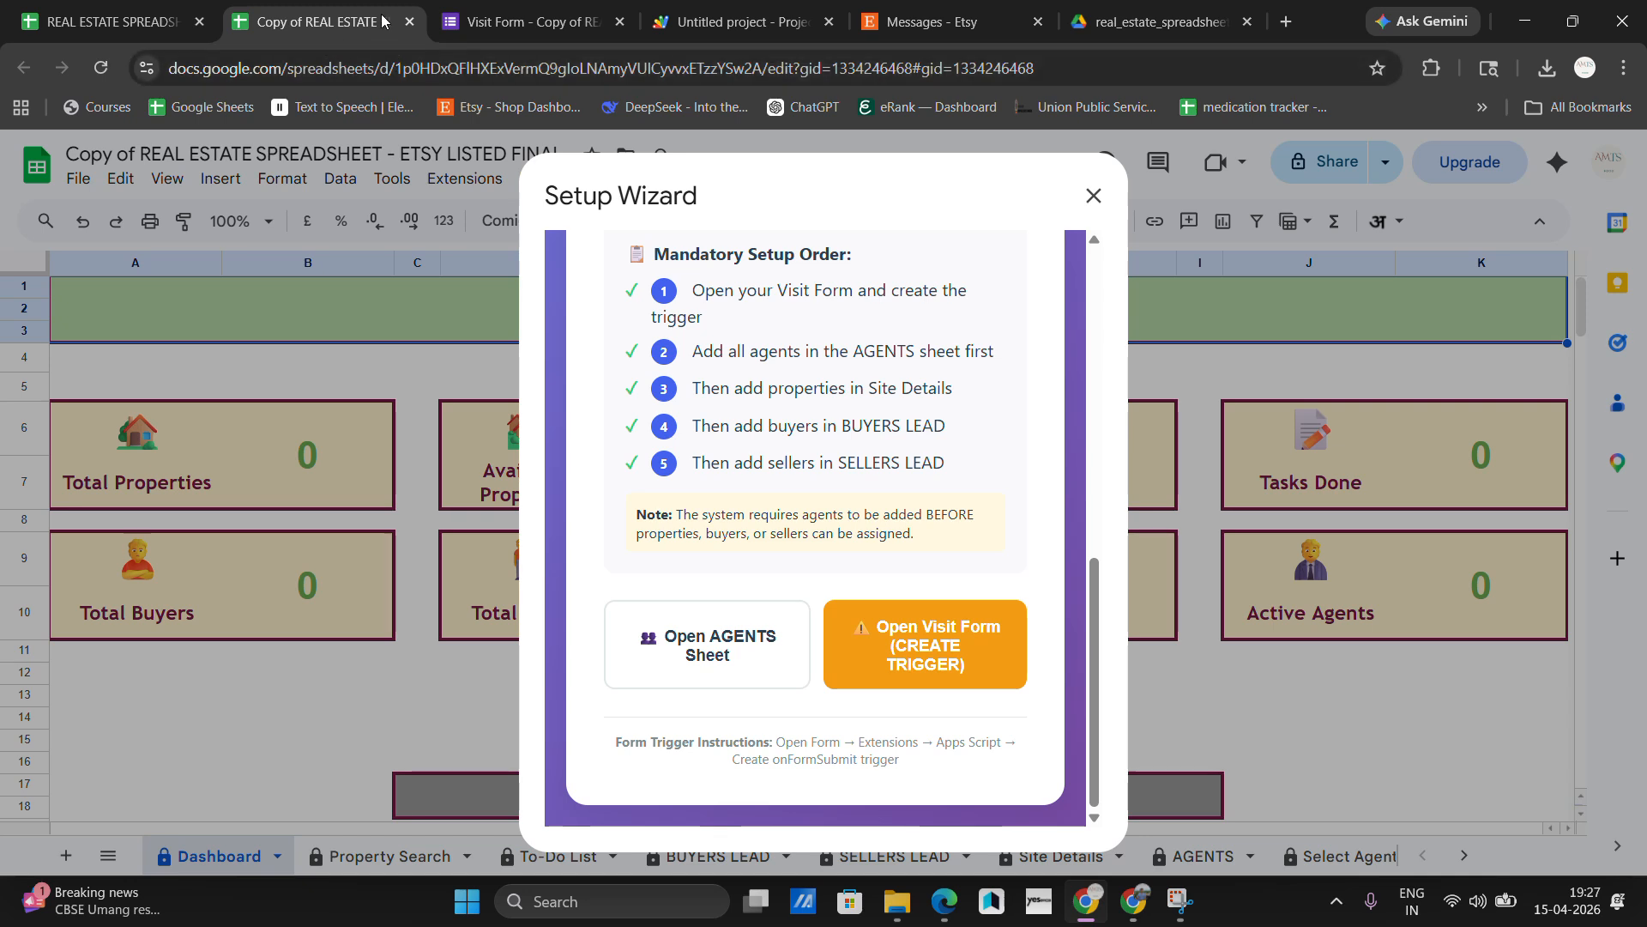
{"action": "left_click", "coordinate": [743, 659]}
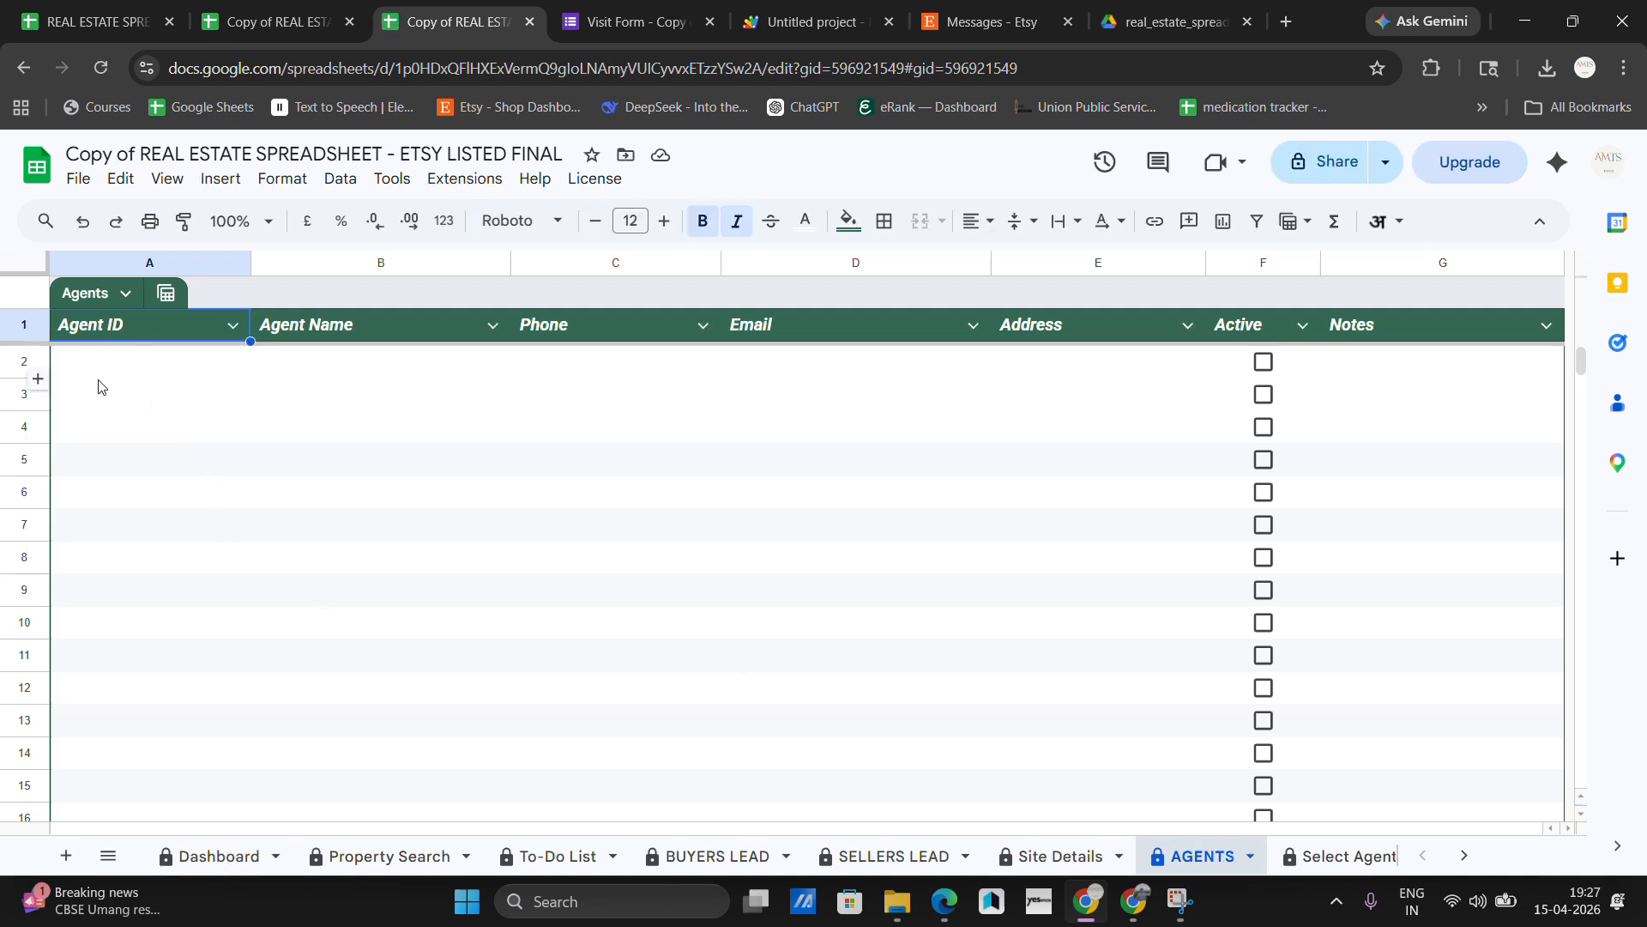
{"action": "left_click", "coordinate": [143, 364]}
{"action": "left_click", "coordinate": [388, 369]}
{"action": "left_click", "coordinate": [682, 362]}
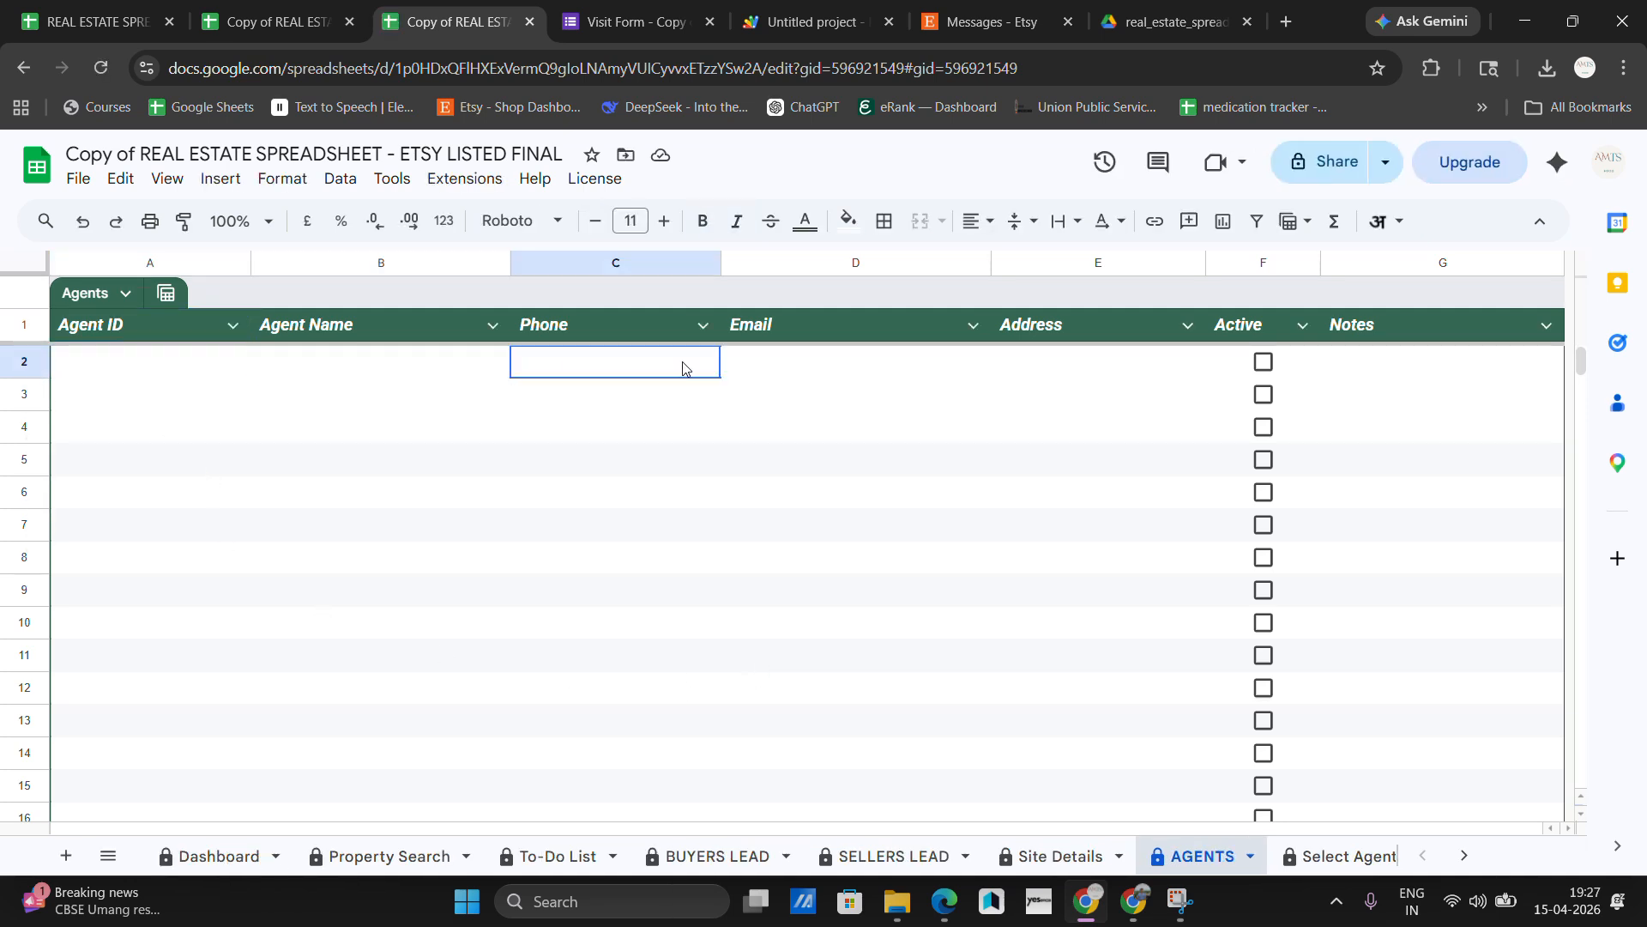
{"action": "left_click", "coordinate": [850, 367]}
{"action": "left_click", "coordinate": [1095, 369]}
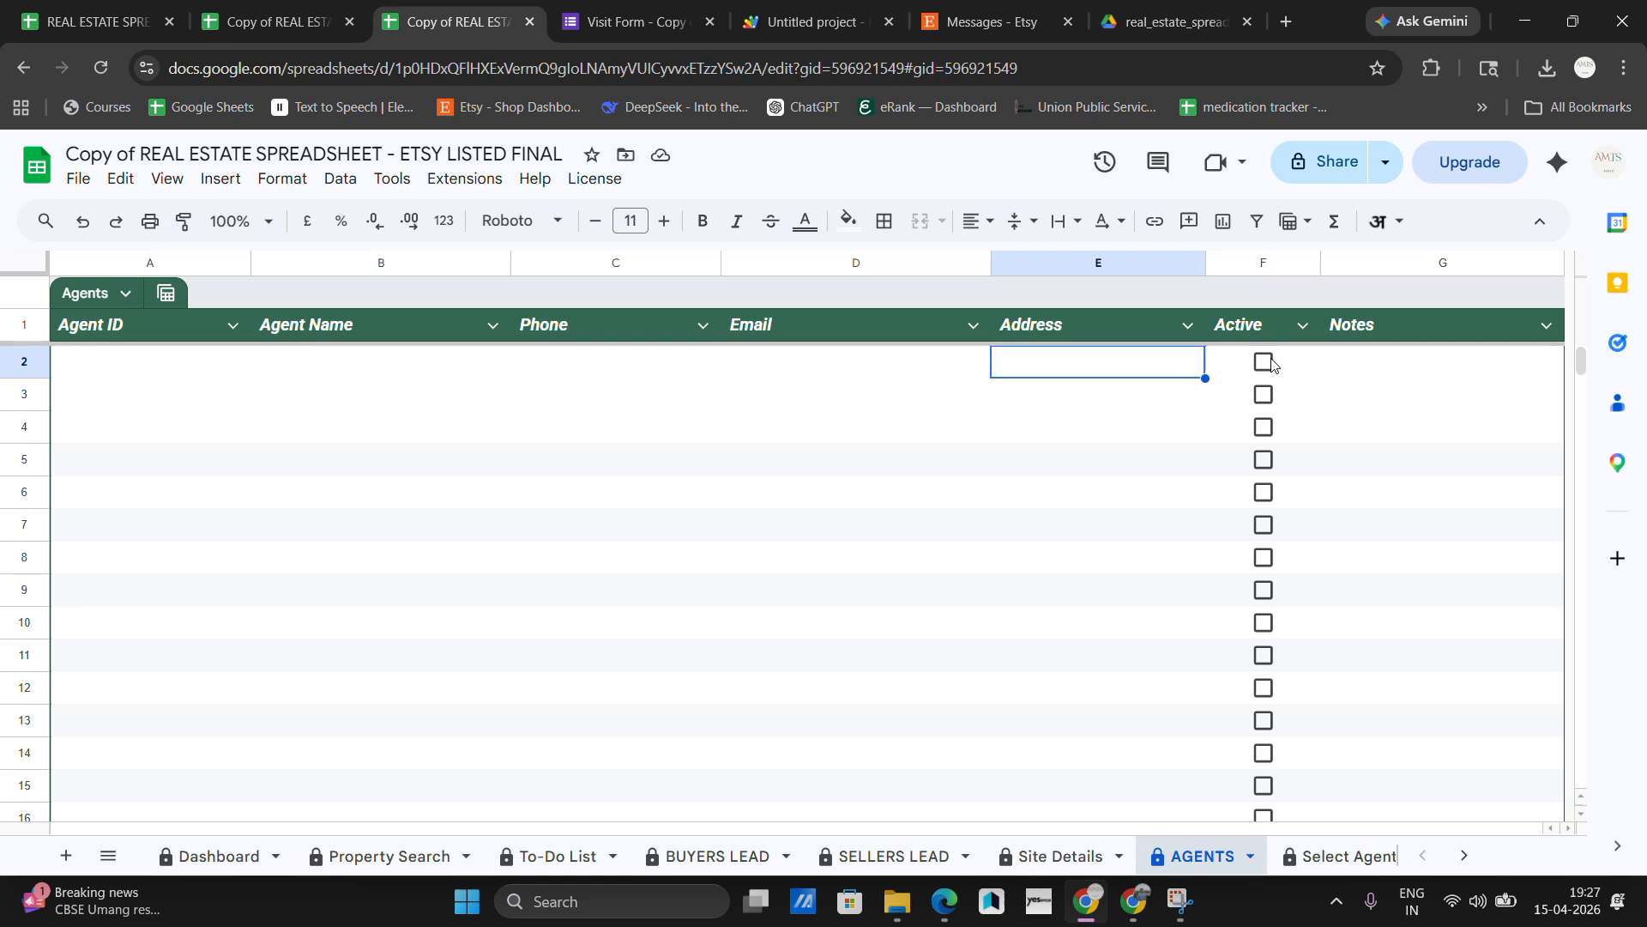
- View the Site Details, BUYERS LEAD and SELLERS LEAD sheets, including the seller columns up to Status Details
{"action": "left_click", "coordinate": [1057, 854]}
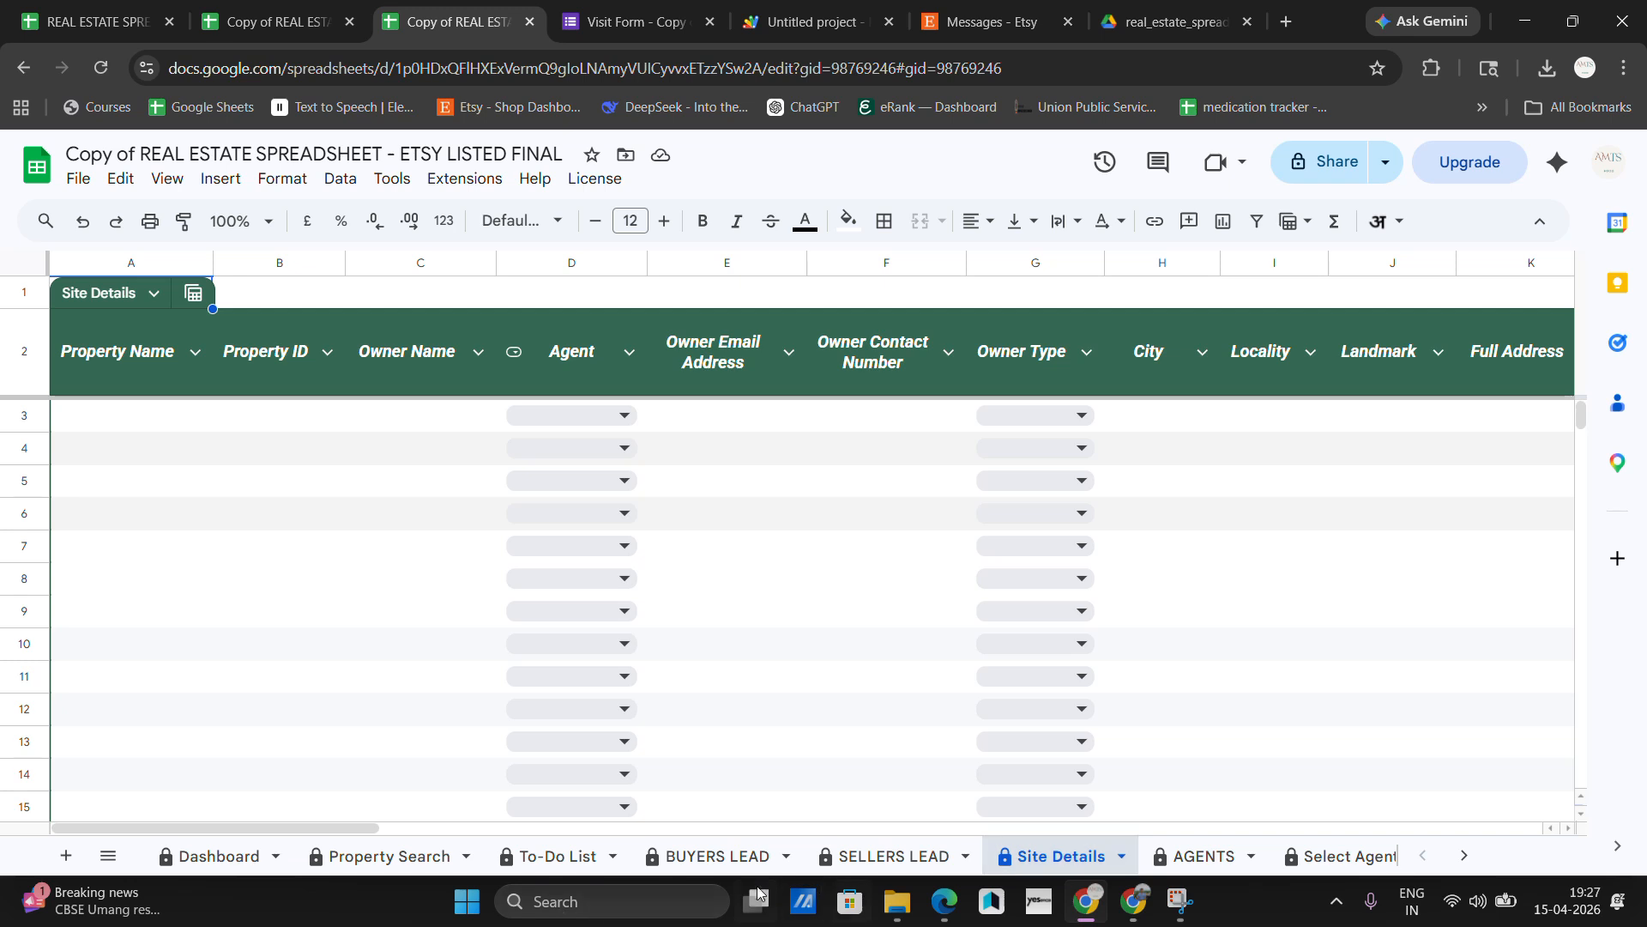
{"action": "left_click", "coordinate": [712, 855]}
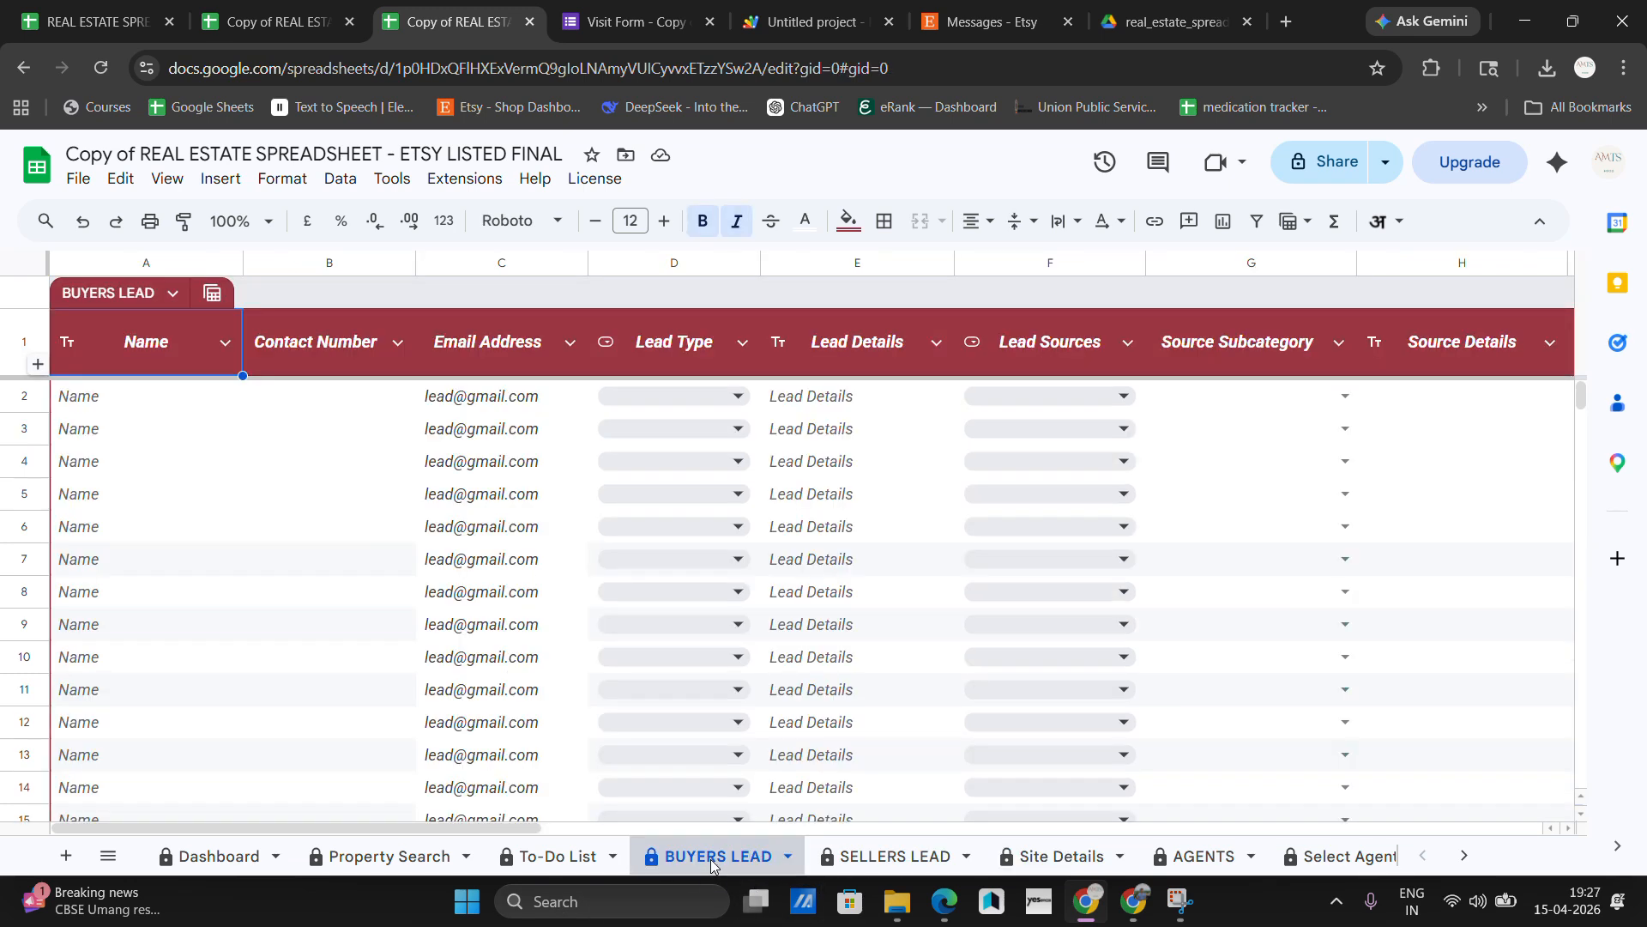
{"action": "left_click", "coordinate": [862, 856]}
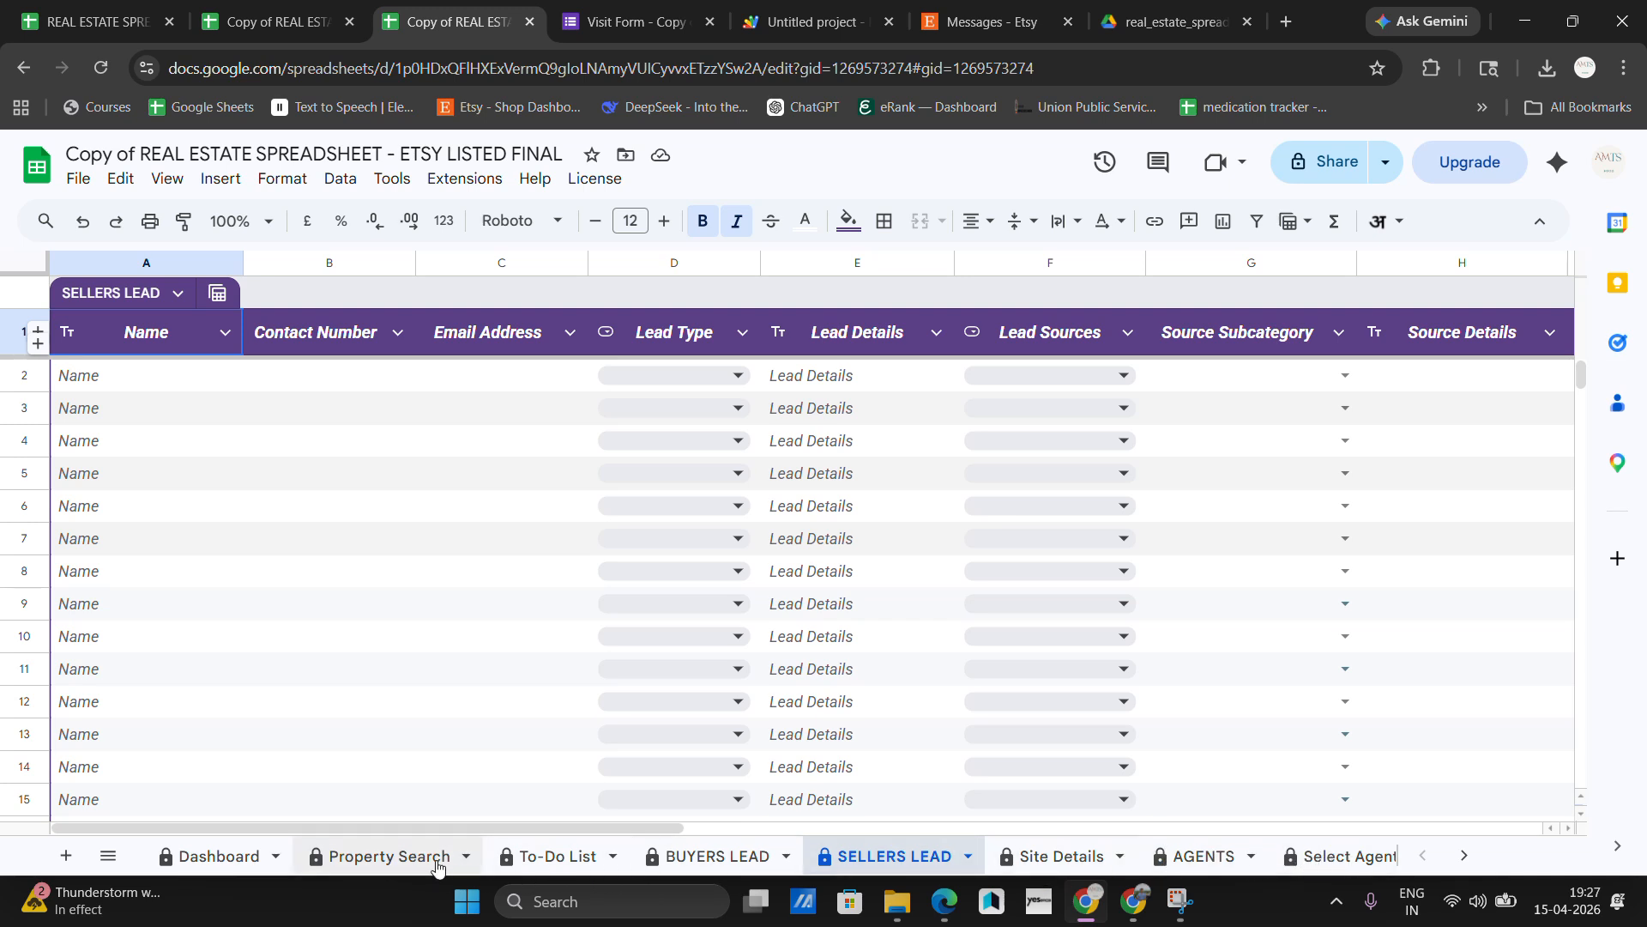
{"action": "left_click_drag", "start_coordinate": [419, 826], "coordinate": [654, 862]}
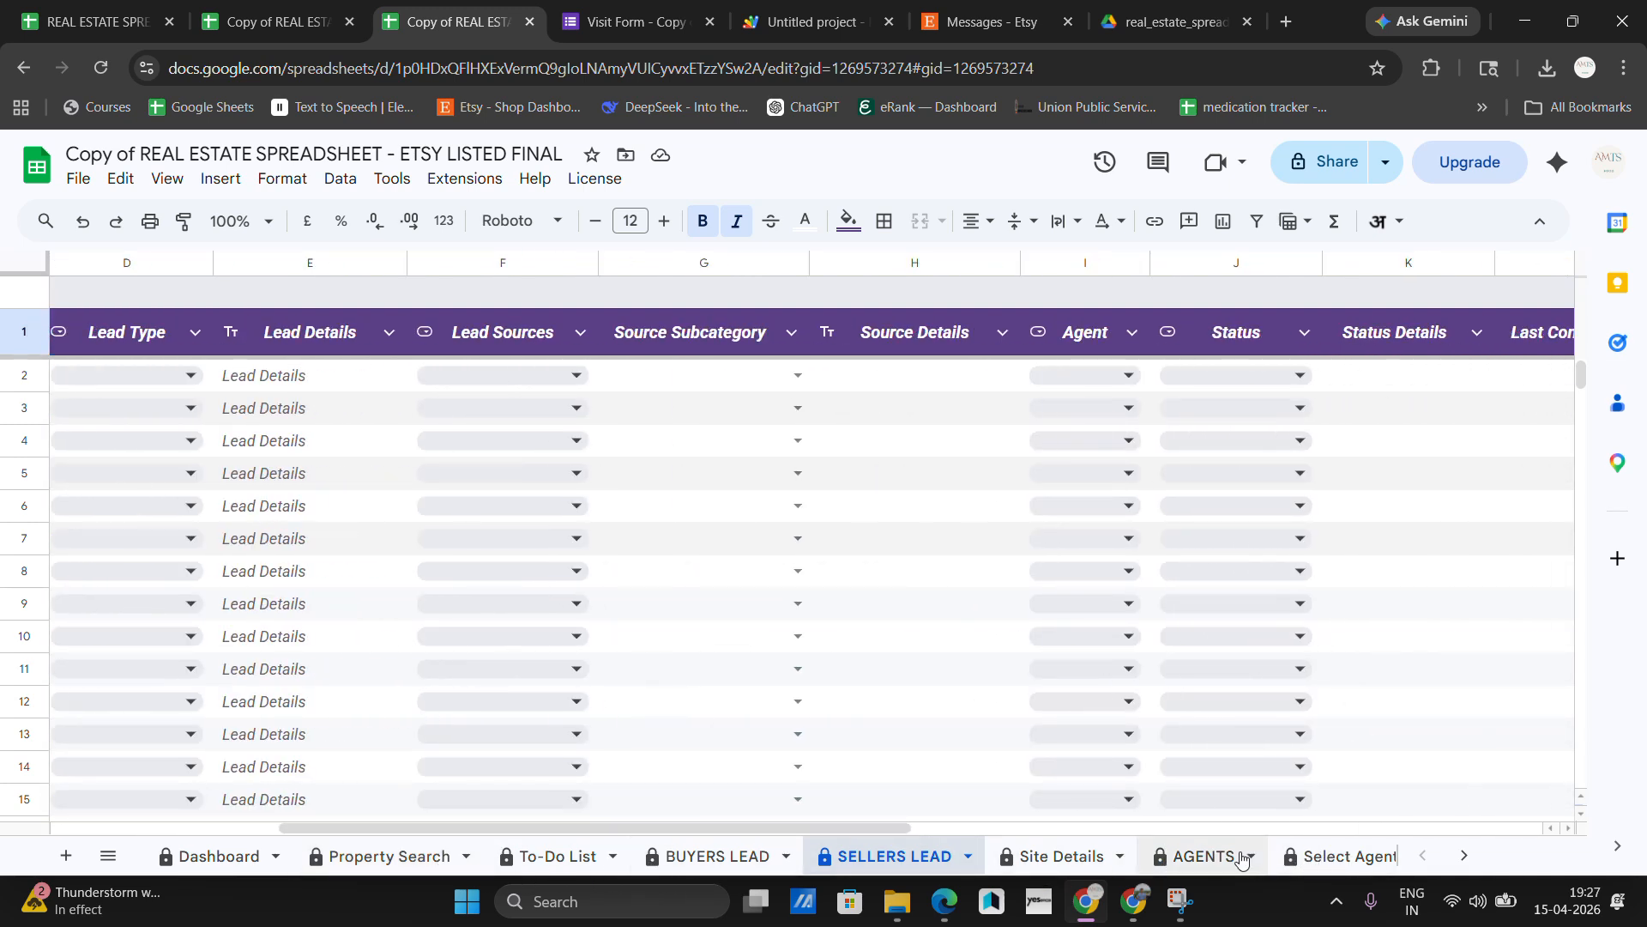
- Look through the workbook's remaining sheet names, from Select Agent for Filter View to Do & Dont's
{"action": "scroll", "coordinate": [1373, 861], "scroll_direction": "down", "scroll_amount": 4}
{"action": "scroll", "coordinate": [1354, 860], "scroll_direction": "down", "scroll_amount": 3}
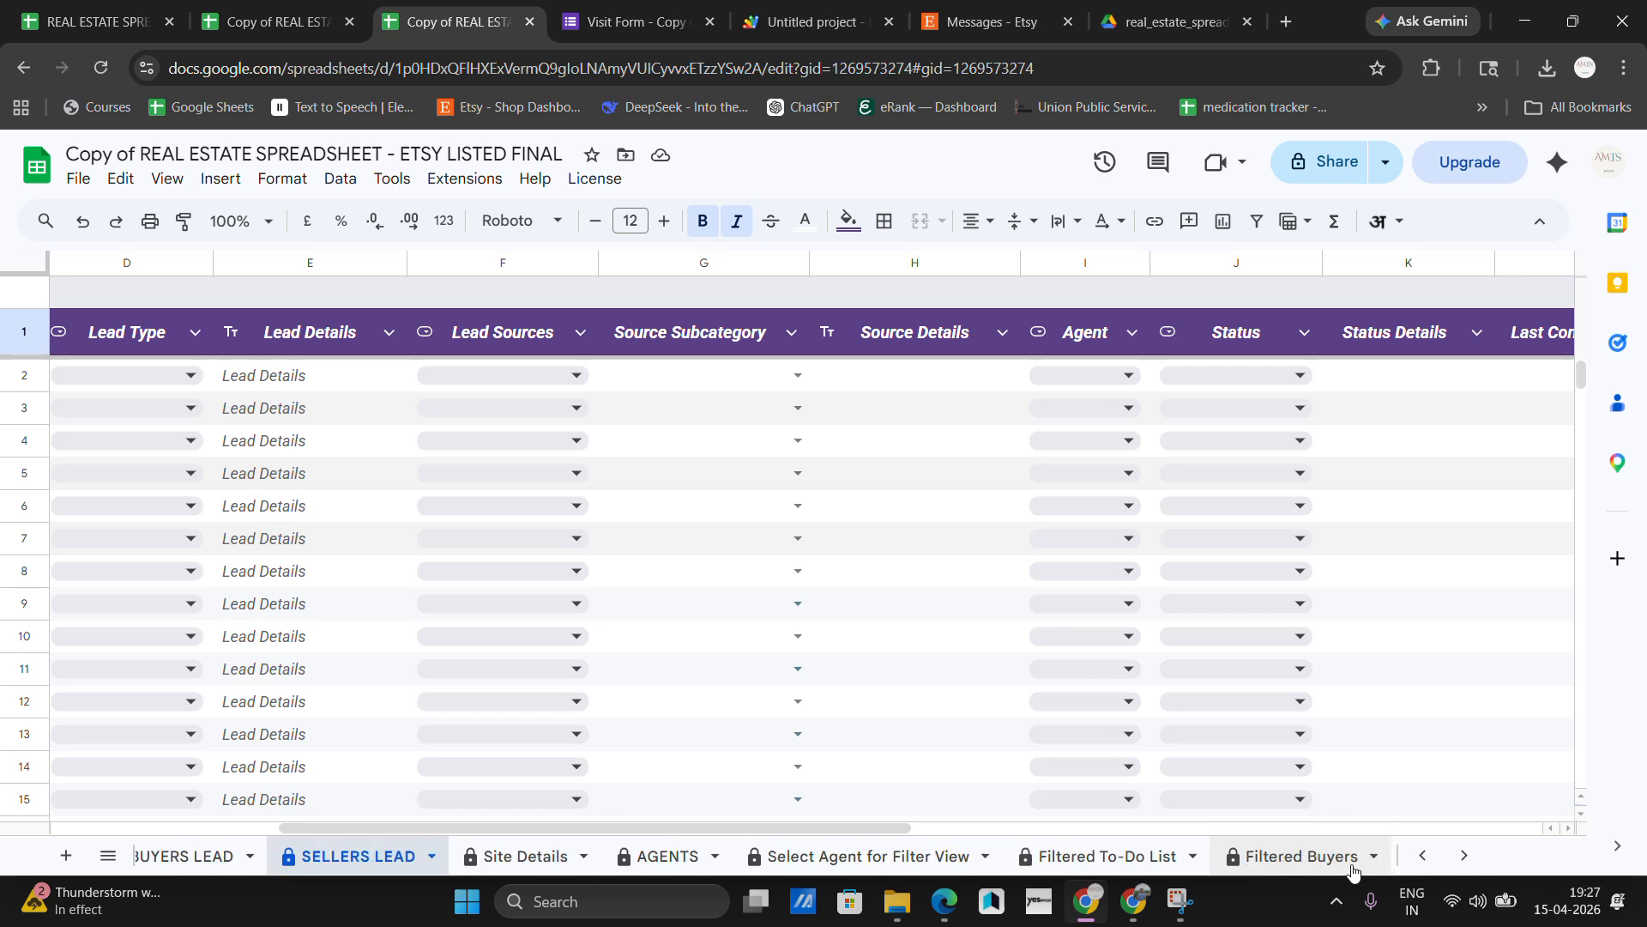
{"action": "scroll", "coordinate": [1303, 867], "scroll_direction": "down", "scroll_amount": 2}
{"action": "scroll", "coordinate": [1303, 868], "scroll_direction": "down", "scroll_amount": 1}
{"action": "scroll", "coordinate": [1302, 868], "scroll_direction": "up", "scroll_amount": 6}
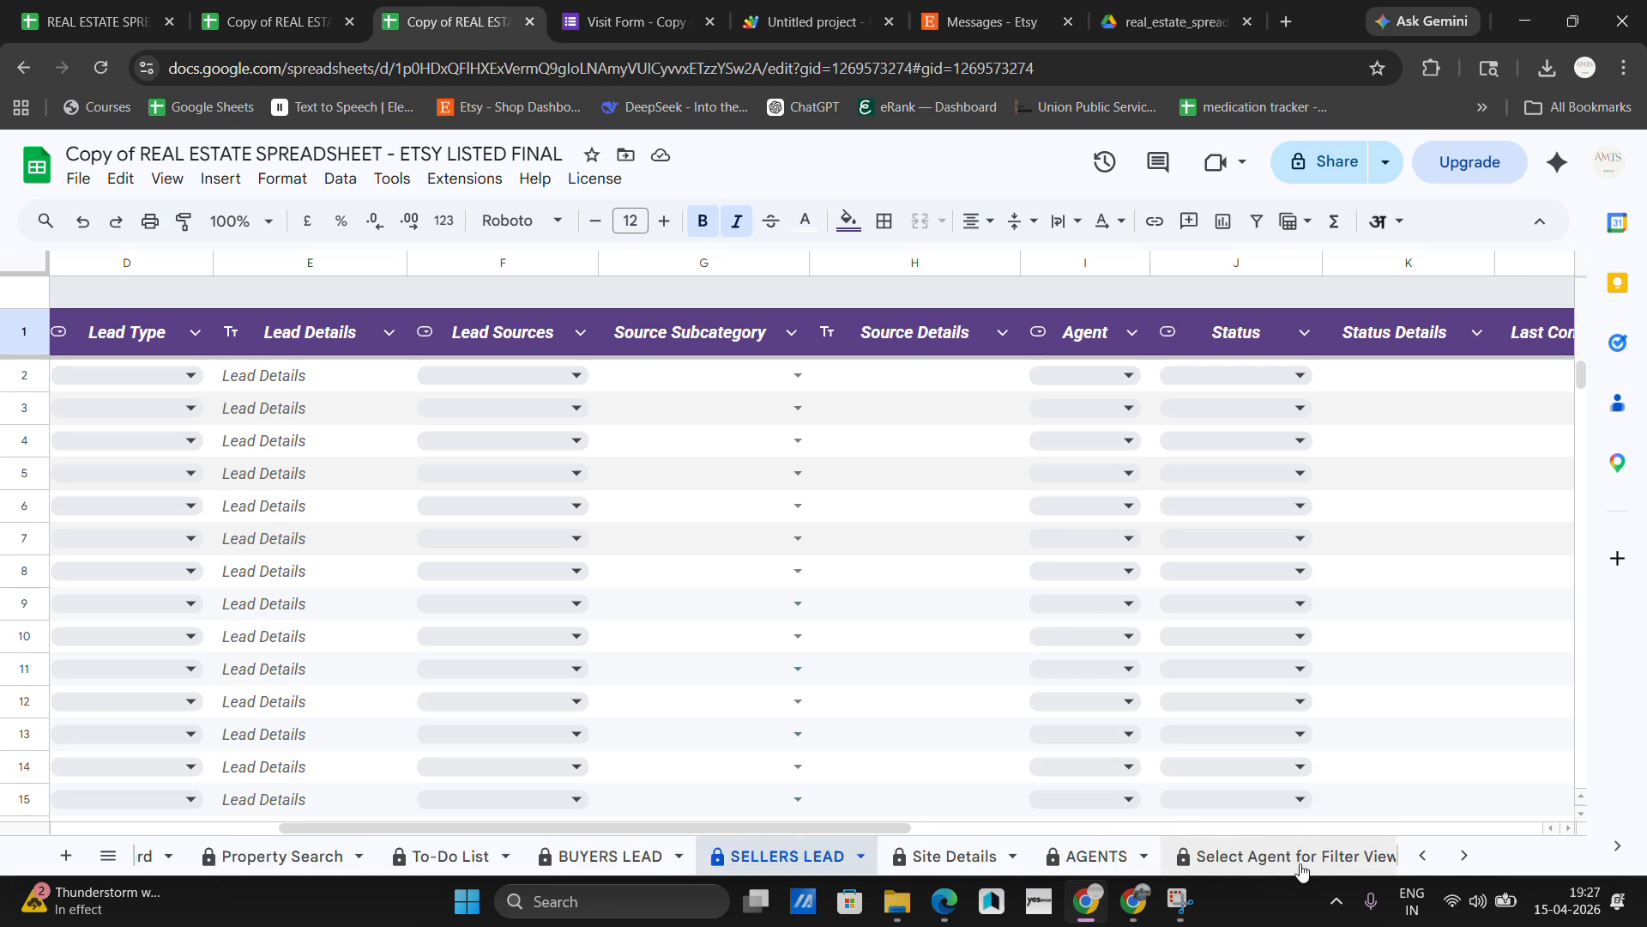
{"action": "scroll", "coordinate": [1300, 871], "scroll_direction": "up", "scroll_amount": 1}
{"action": "scroll", "coordinate": [1298, 871], "scroll_direction": "down", "scroll_amount": 9}
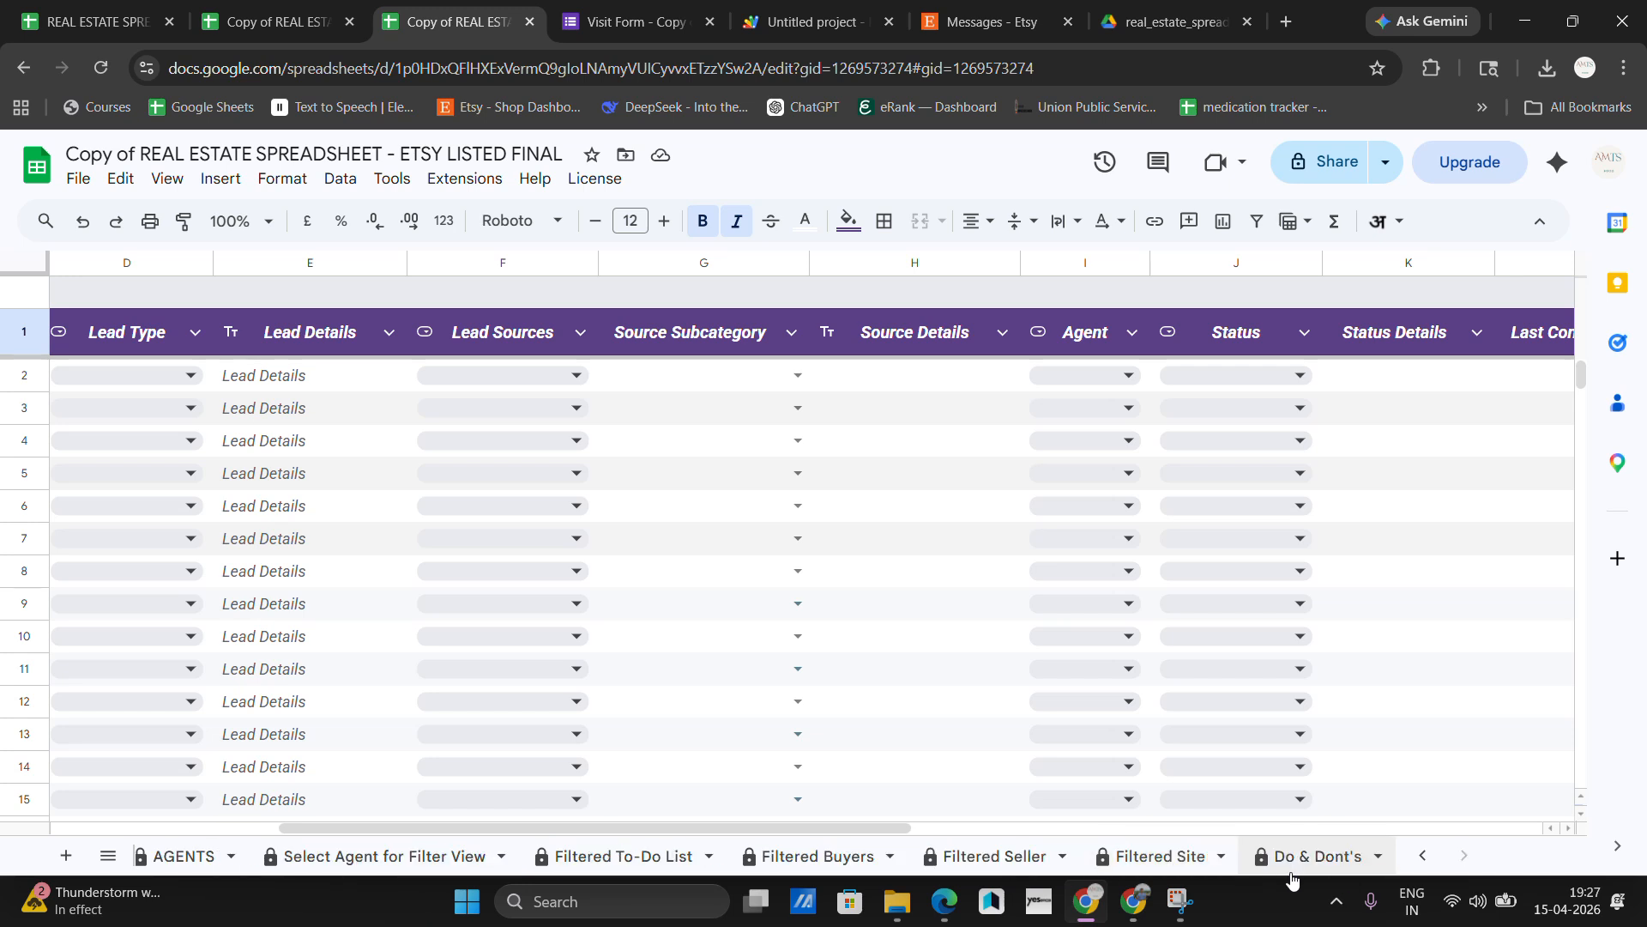
{"action": "scroll", "coordinate": [1291, 880], "scroll_direction": "up", "scroll_amount": 4}
{"action": "scroll", "coordinate": [1291, 875], "scroll_direction": "up", "scroll_amount": 2}
- View the Site Details sheet again and examine the BUYERS LEAD columns through Visit Form Link, Buyer's Budget, Booked Site and Token Amount Paid
{"action": "left_click", "coordinate": [682, 856]}
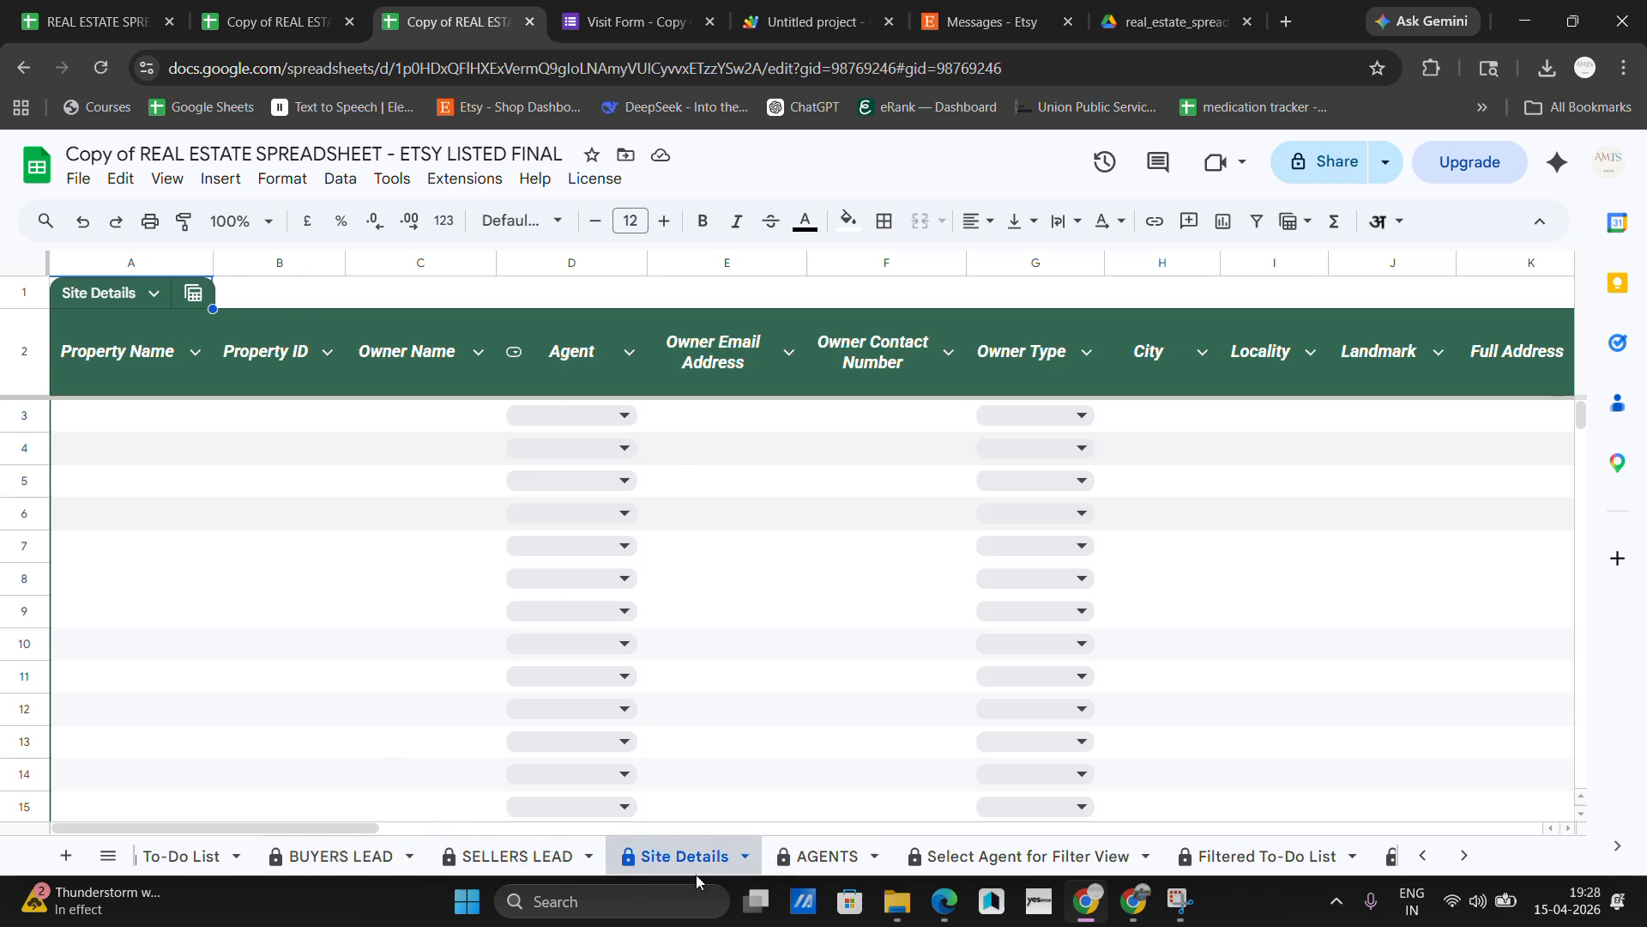
{"action": "left_click", "coordinate": [335, 856]}
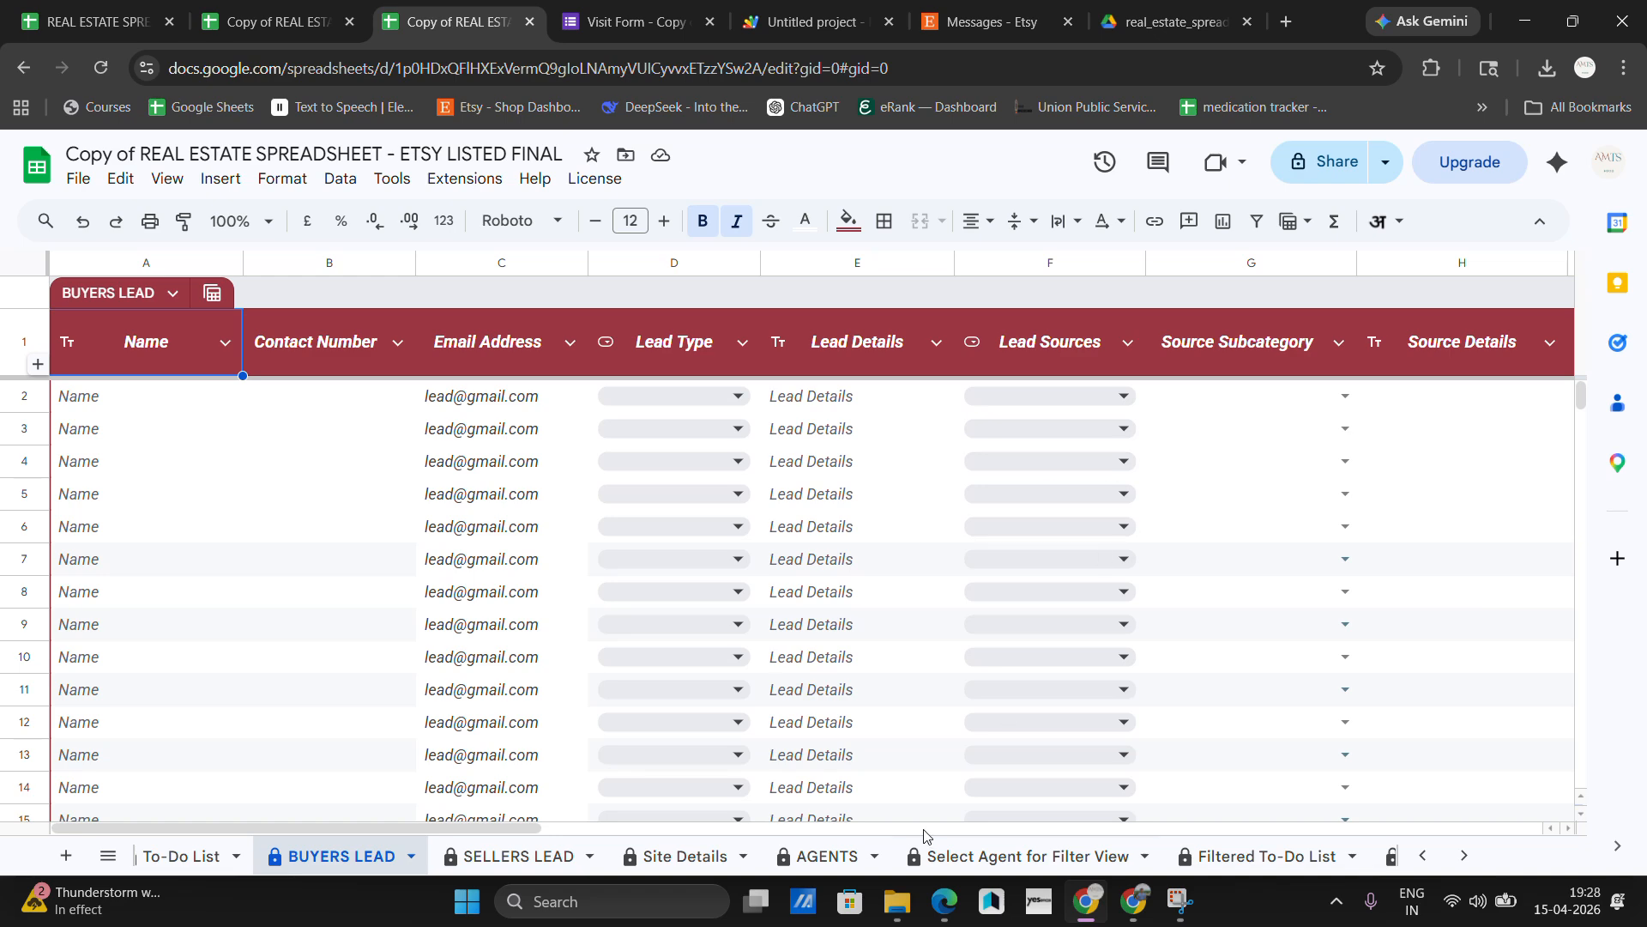
{"action": "left_click_drag", "start_coordinate": [529, 826], "coordinate": [845, 783]}
{"action": "left_click_drag", "start_coordinate": [846, 777], "coordinate": [848, 774]}
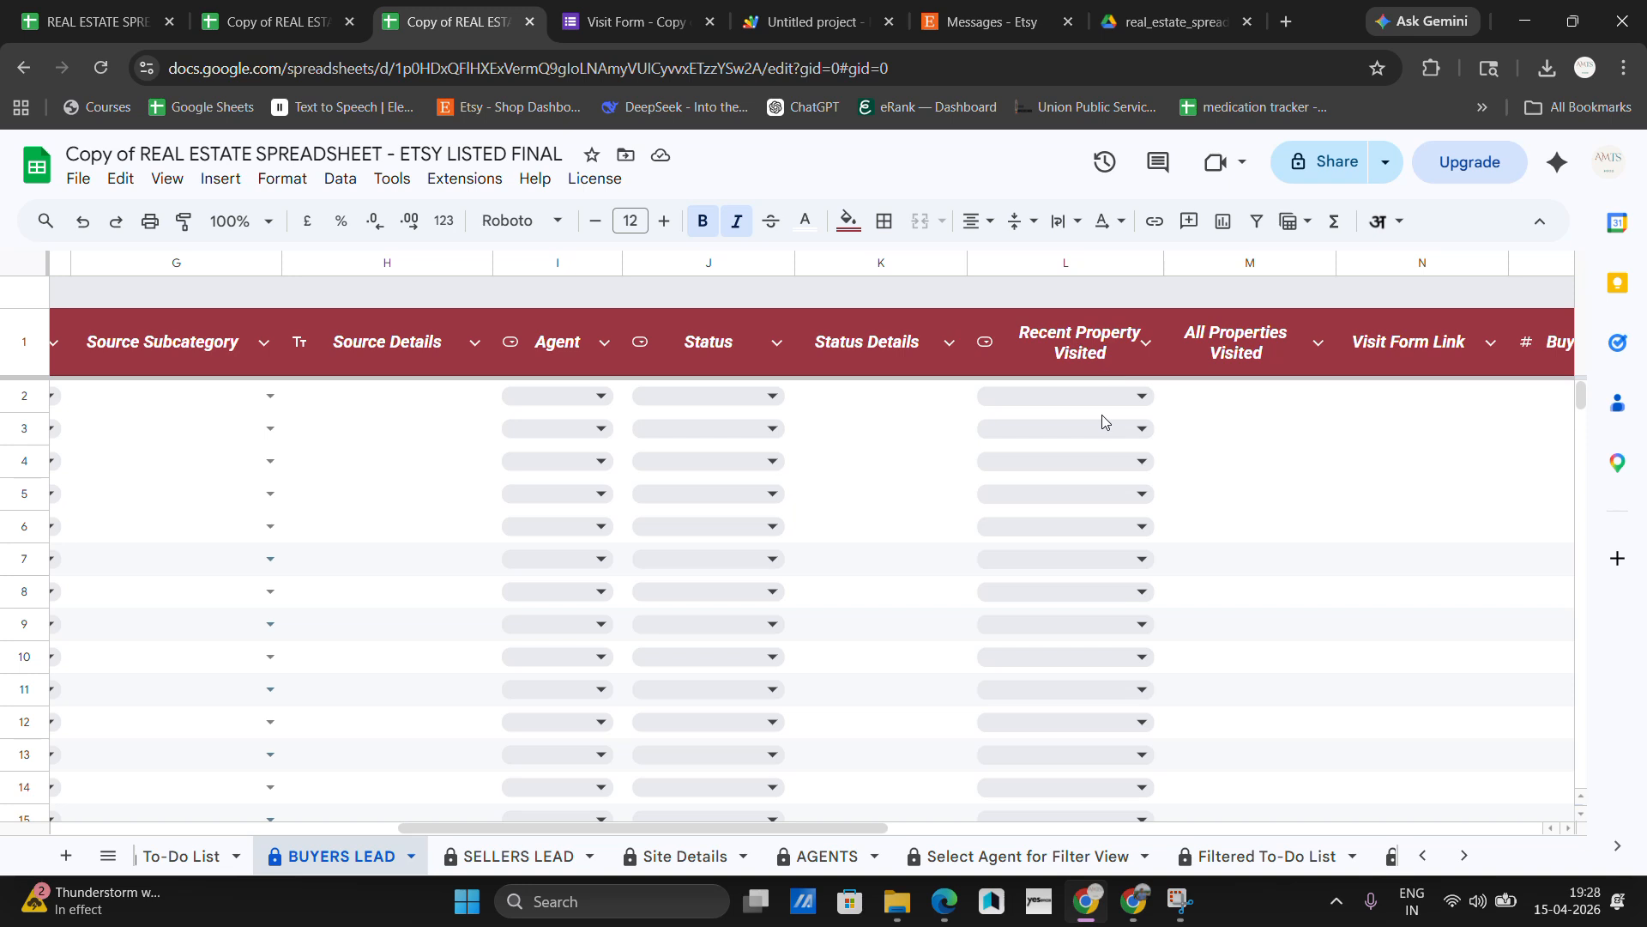
{"action": "left_click_drag", "start_coordinate": [836, 824], "coordinate": [984, 811]}
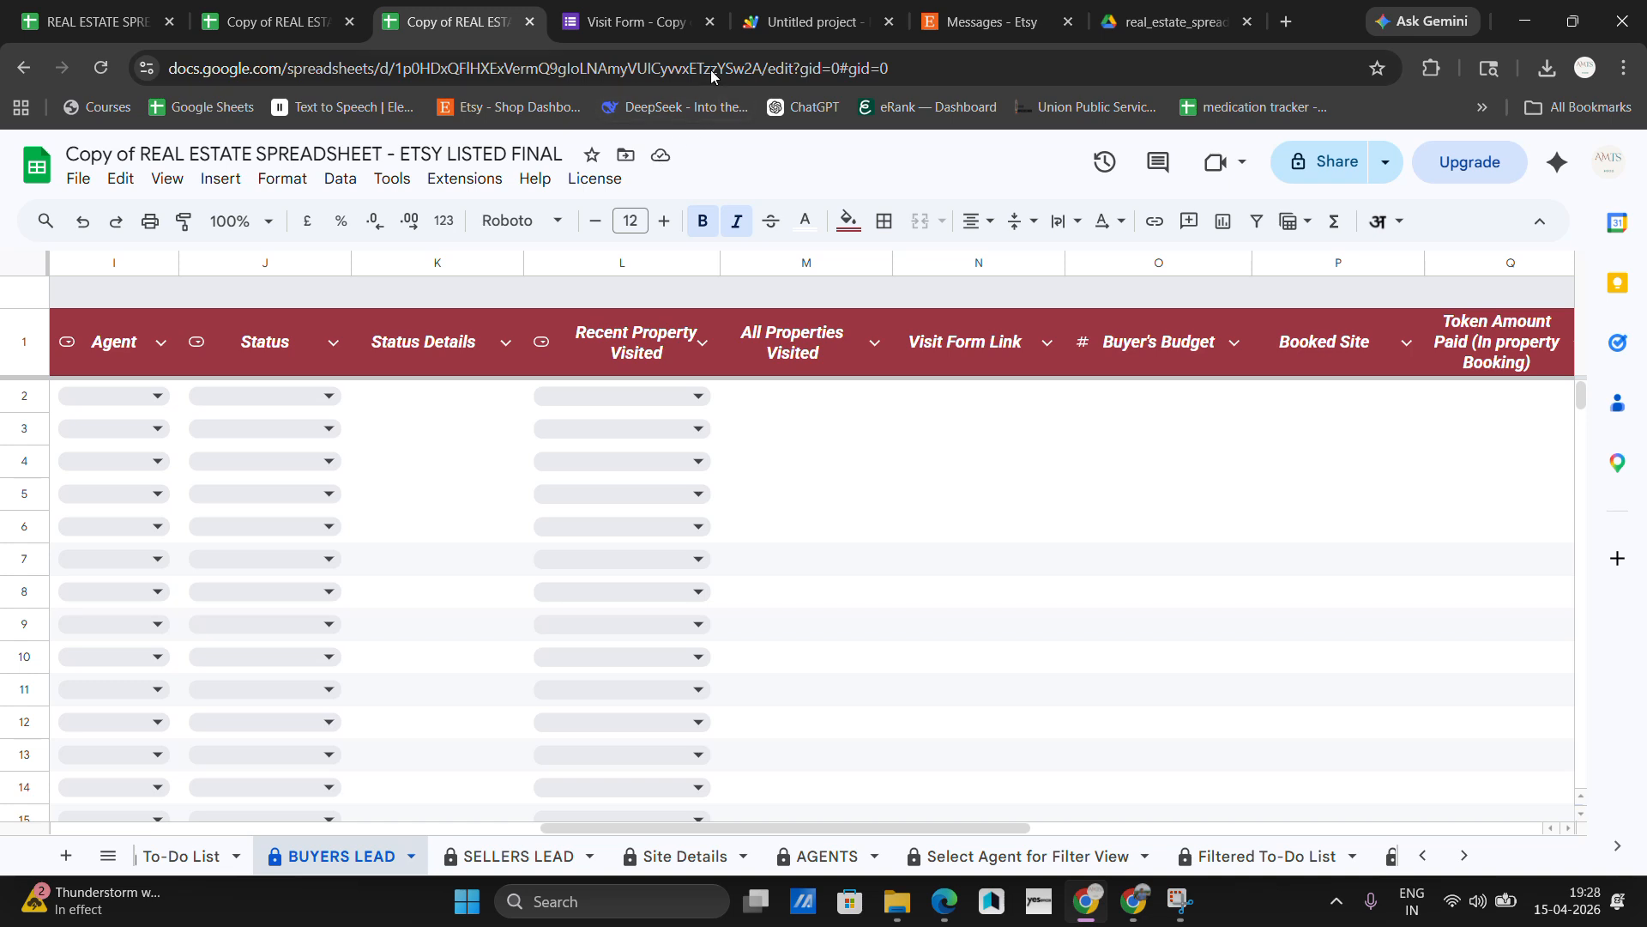
{"action": "left_click", "coordinate": [708, 43]}
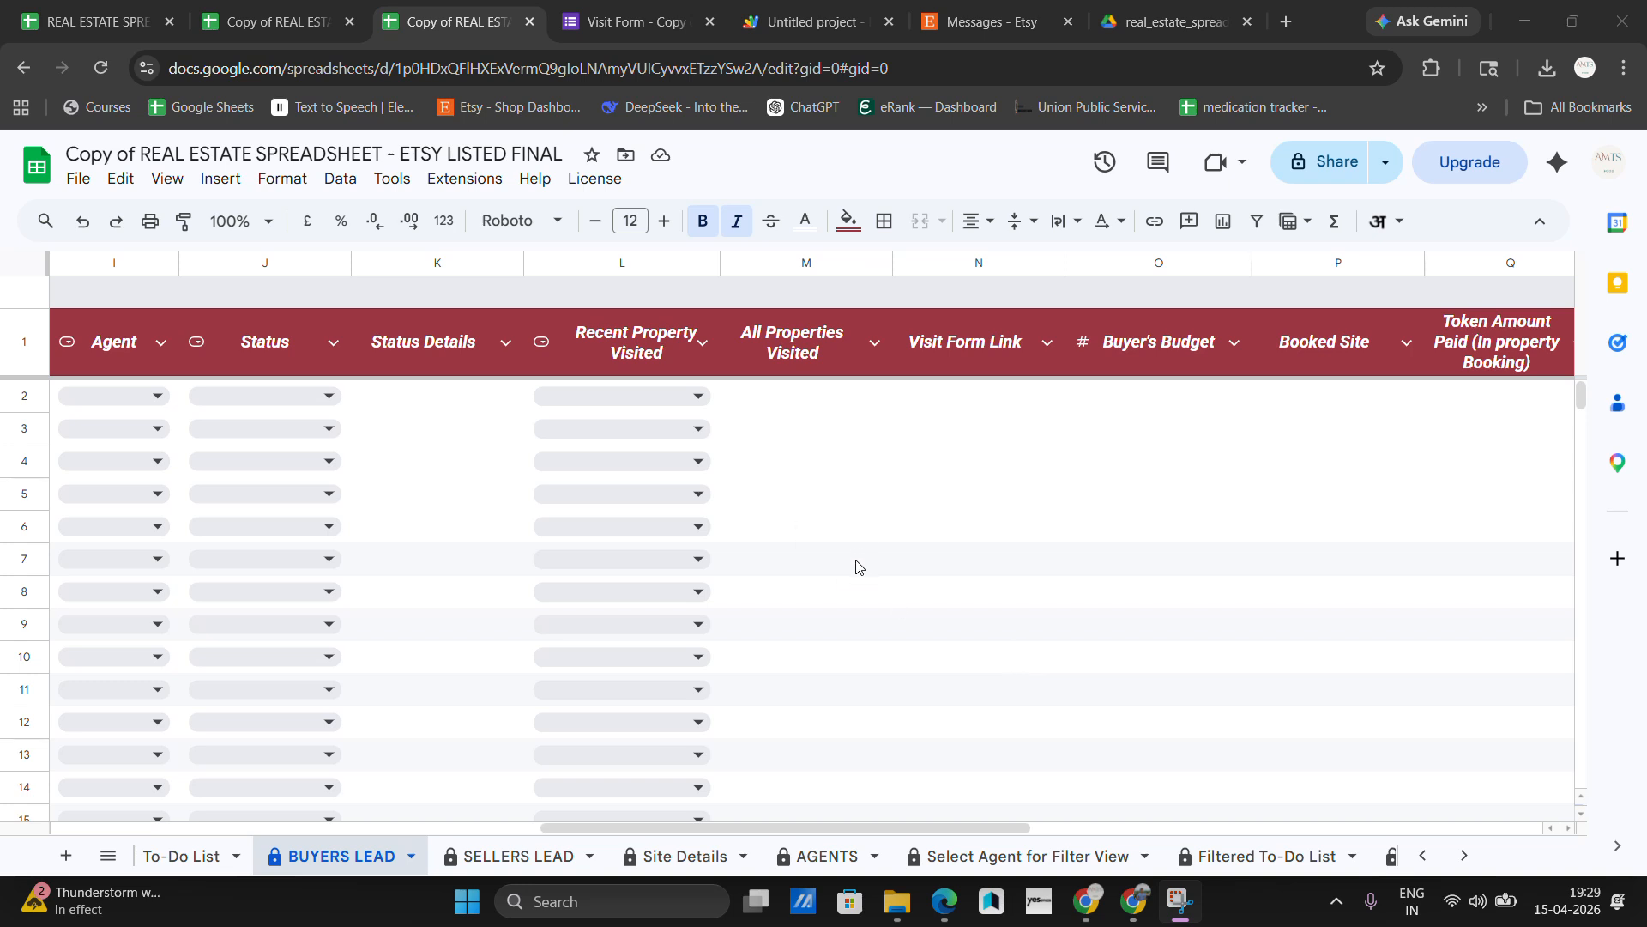
{"action": "scroll", "coordinate": [856, 566], "scroll_direction": "down", "scroll_amount": 5}
{"action": "left_click_drag", "start_coordinate": [564, 832], "coordinate": [138, 877]}
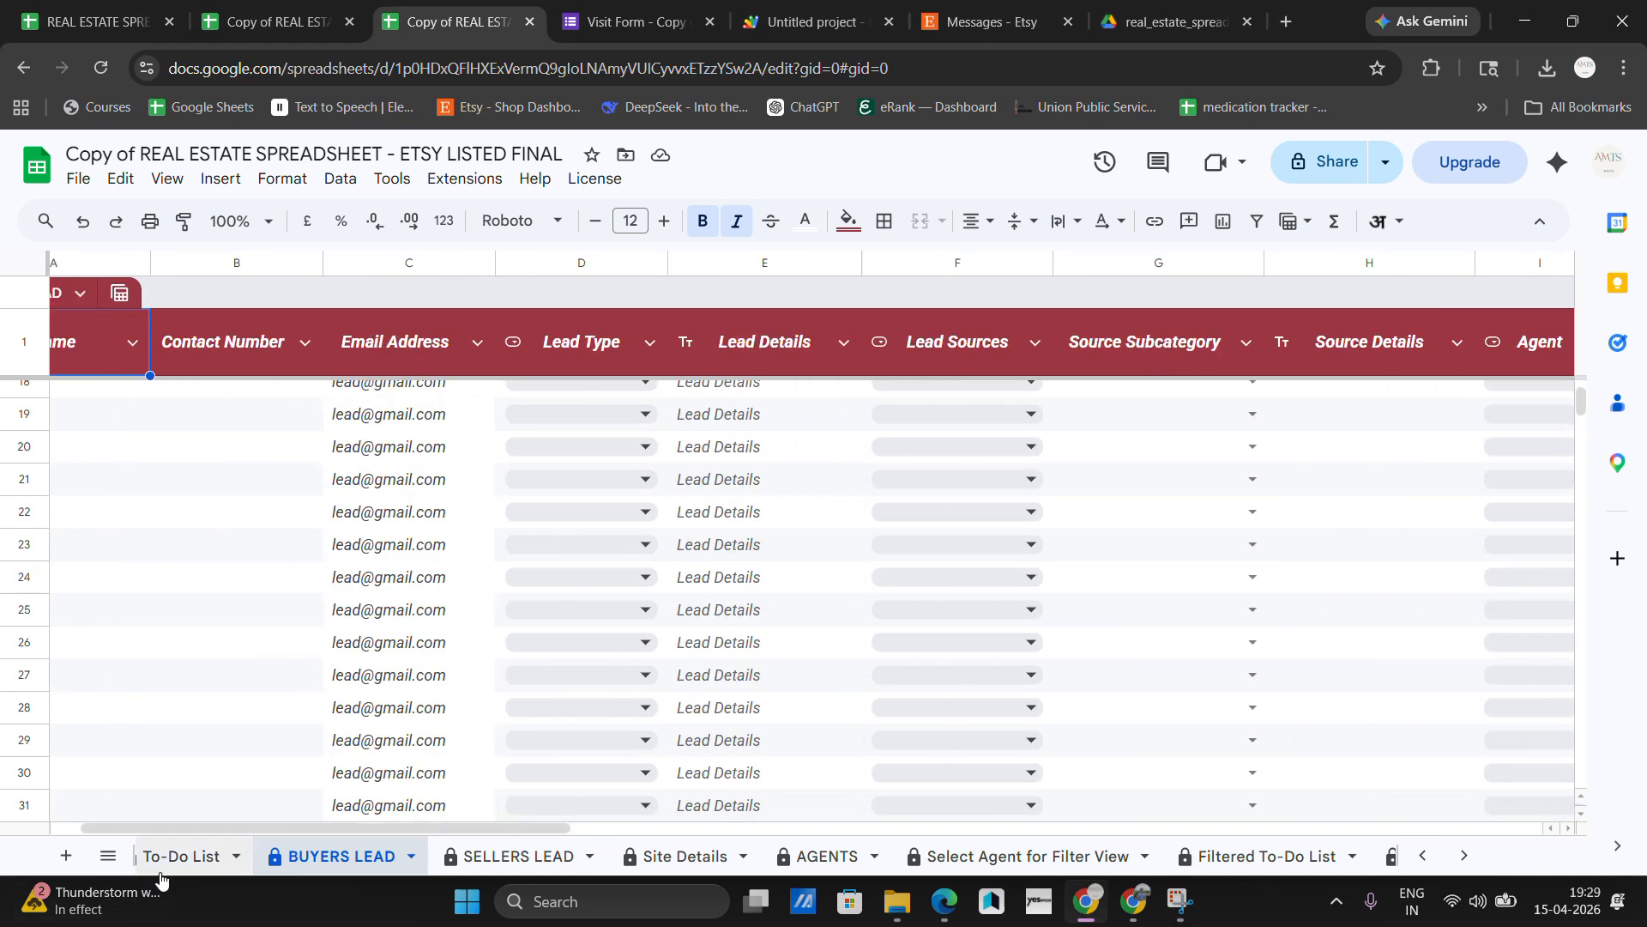